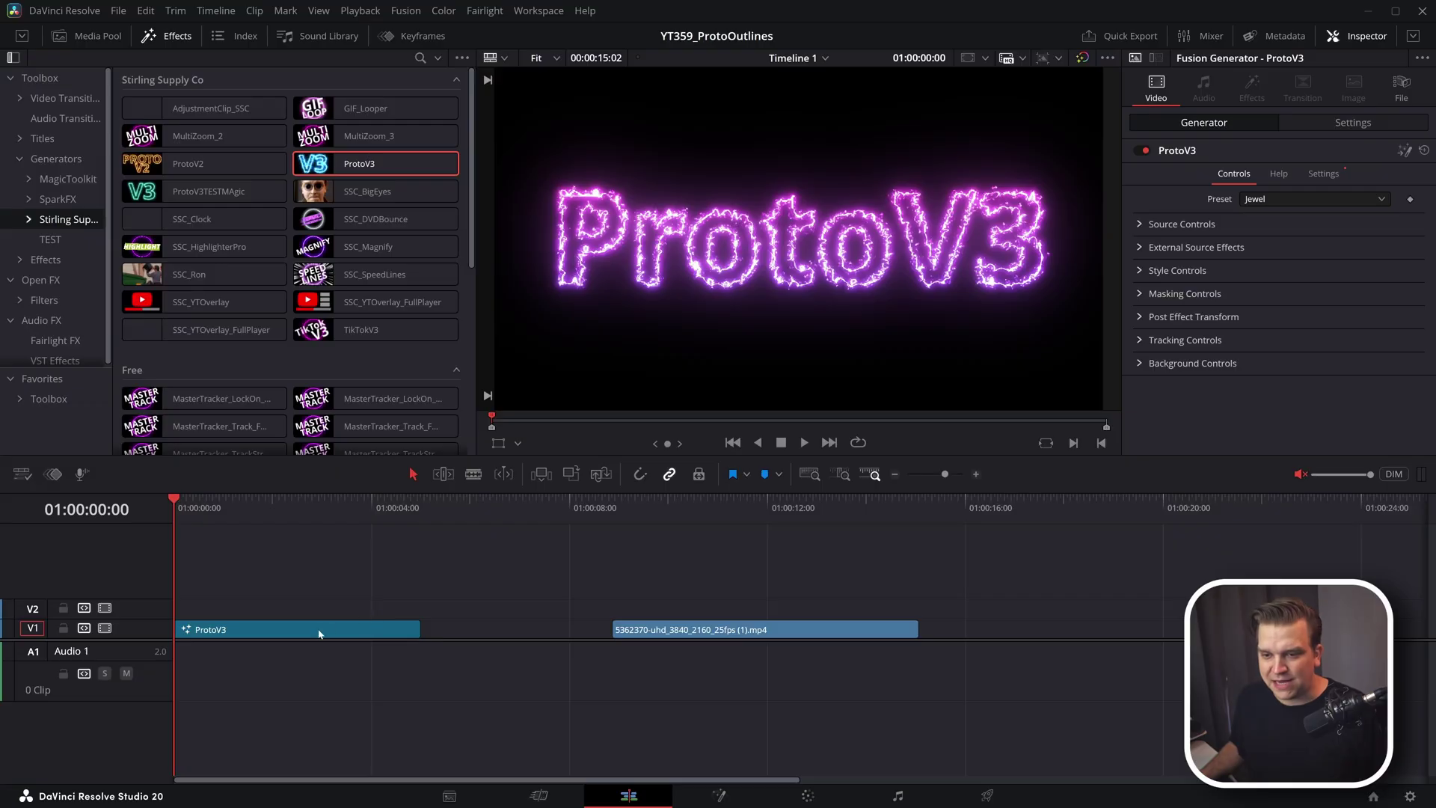
Show the ProtoV3 clip's Proto V3.01 settings and place Protov3_ChangeLog.txt in Notepad over the viewer.
left_click(319, 632)
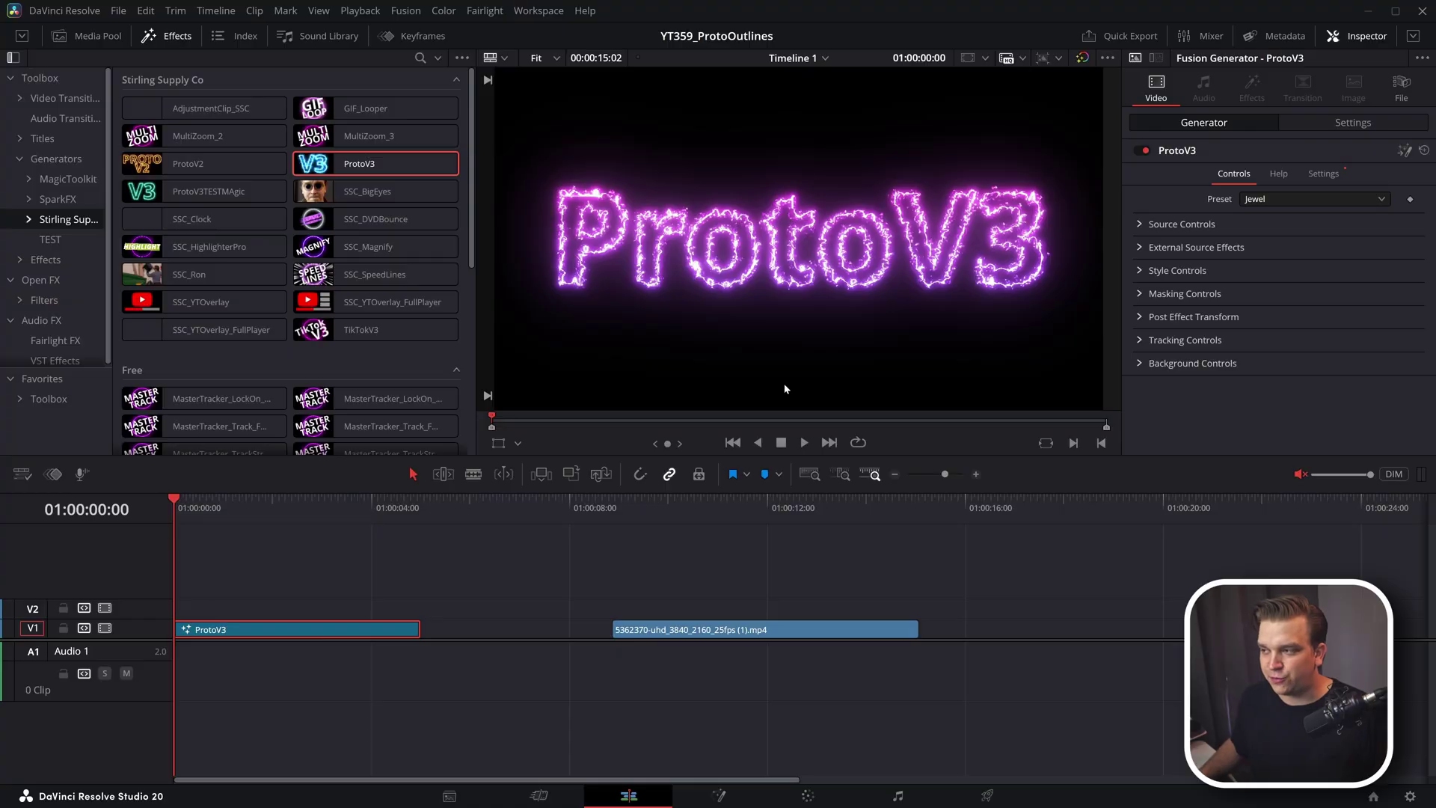
left_click(1322, 175)
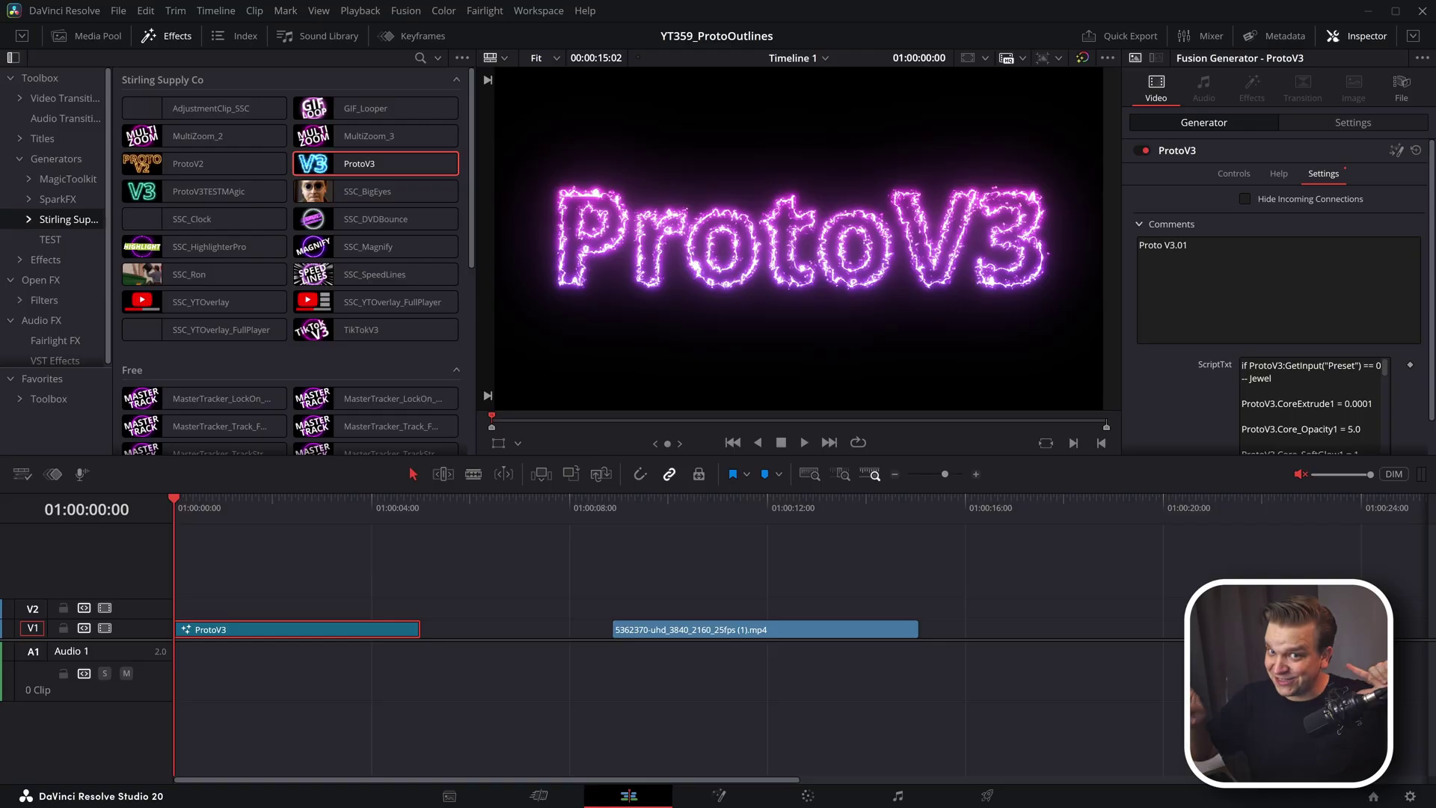
key("alt+Tab")
left_click_drag(690, 217, 676, 198)
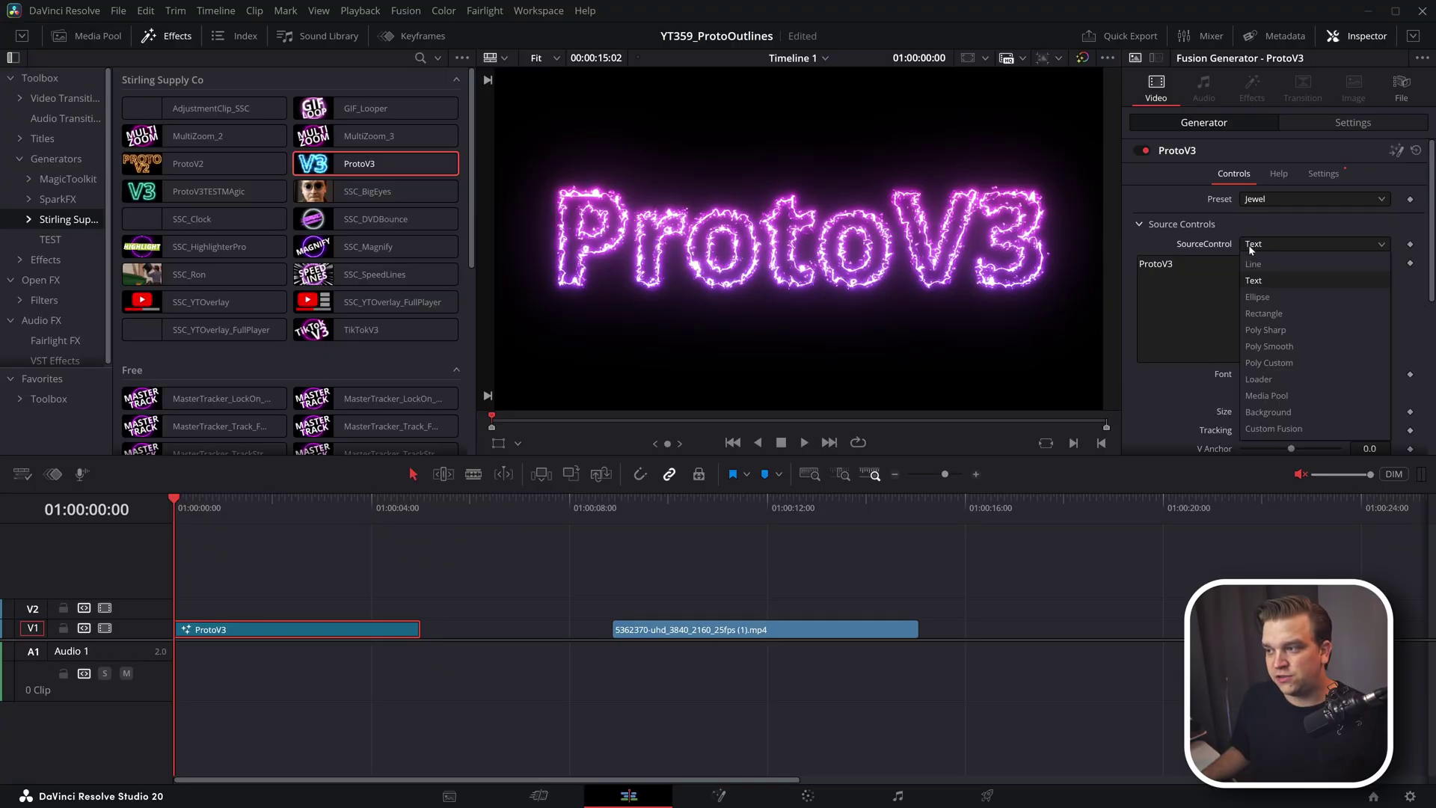
left_click(1273, 265)
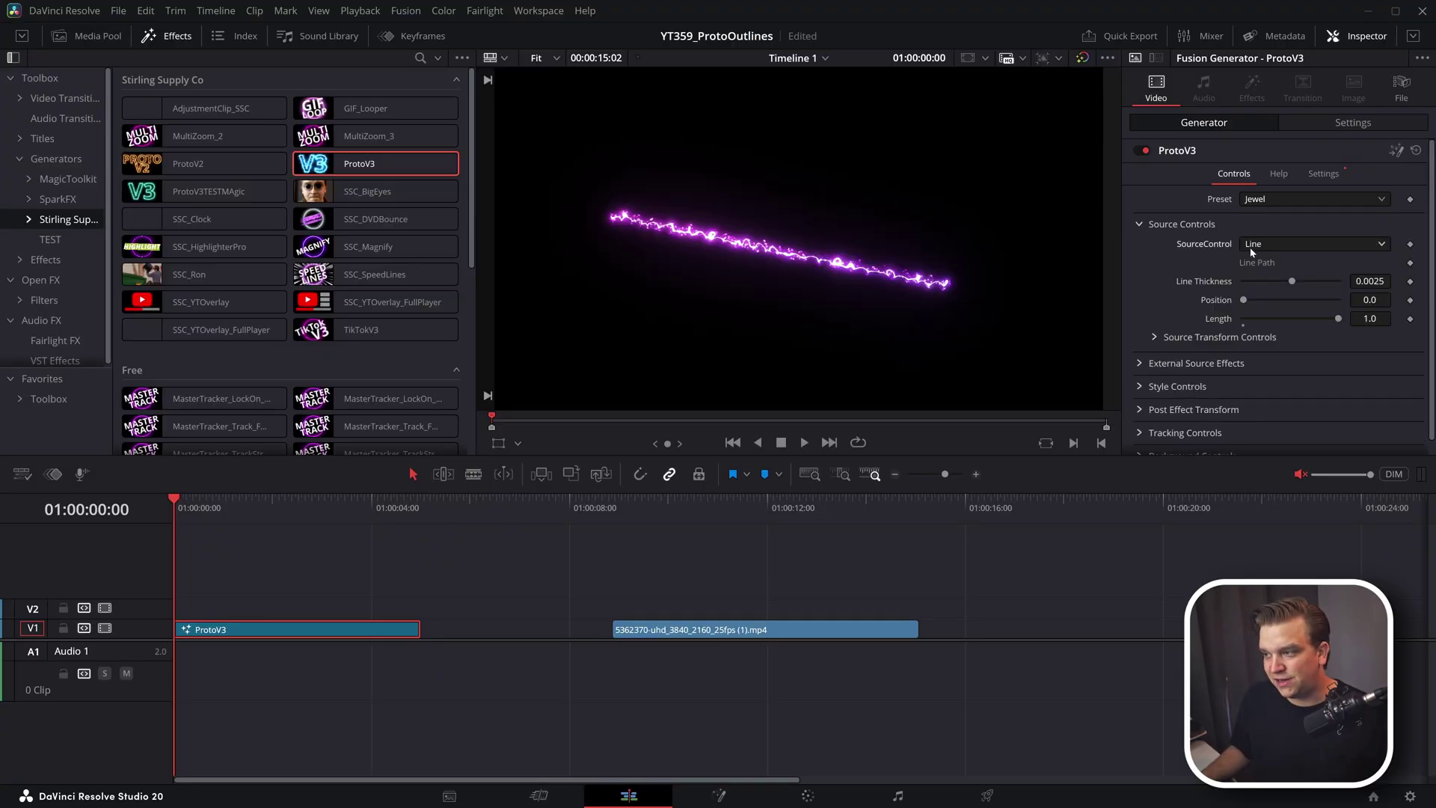
left_click(1250, 246)
left_click(1272, 329)
left_click(1272, 245)
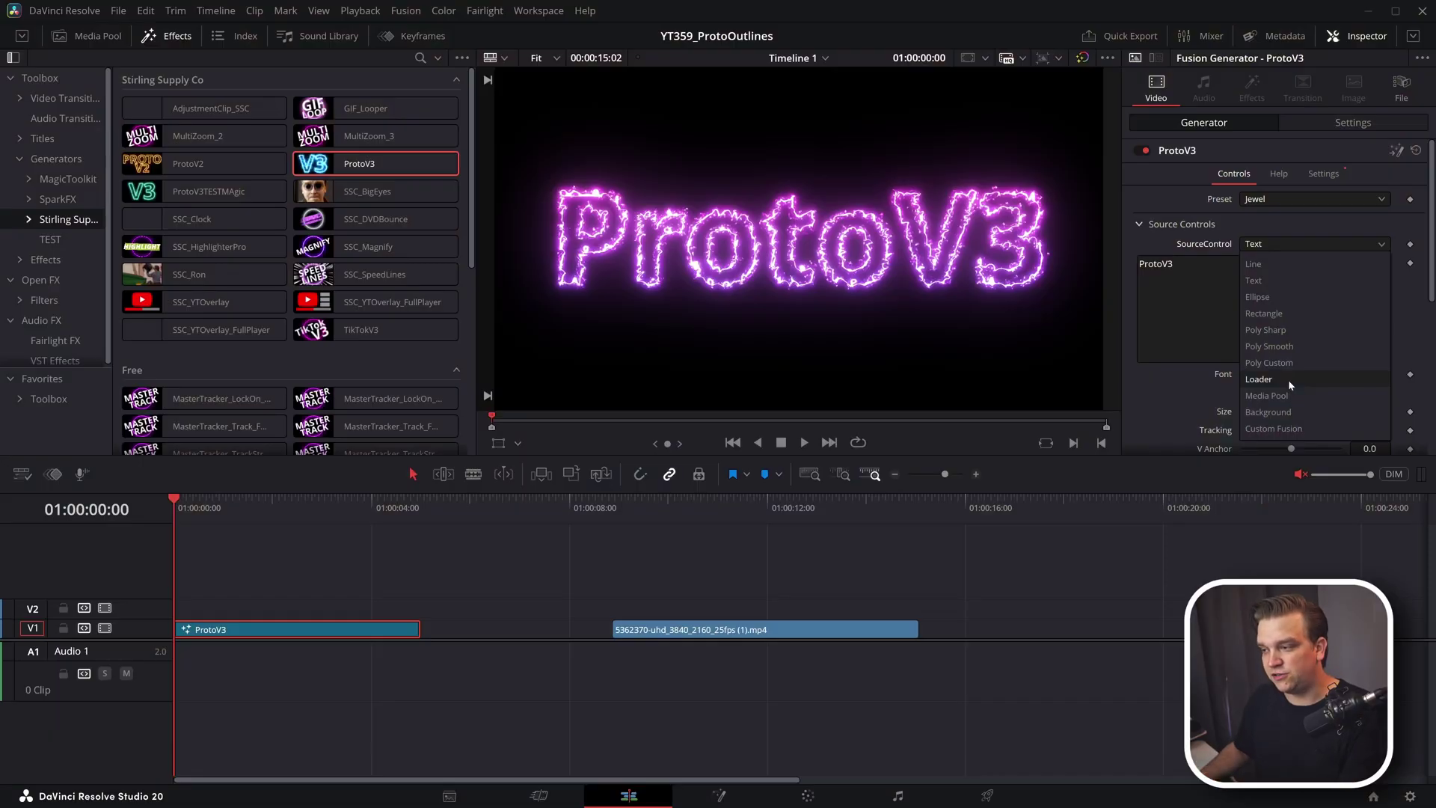
Load arrow.png as the outline source with Source Underlay on and Source Scale 1.129.
left_click(1288, 379)
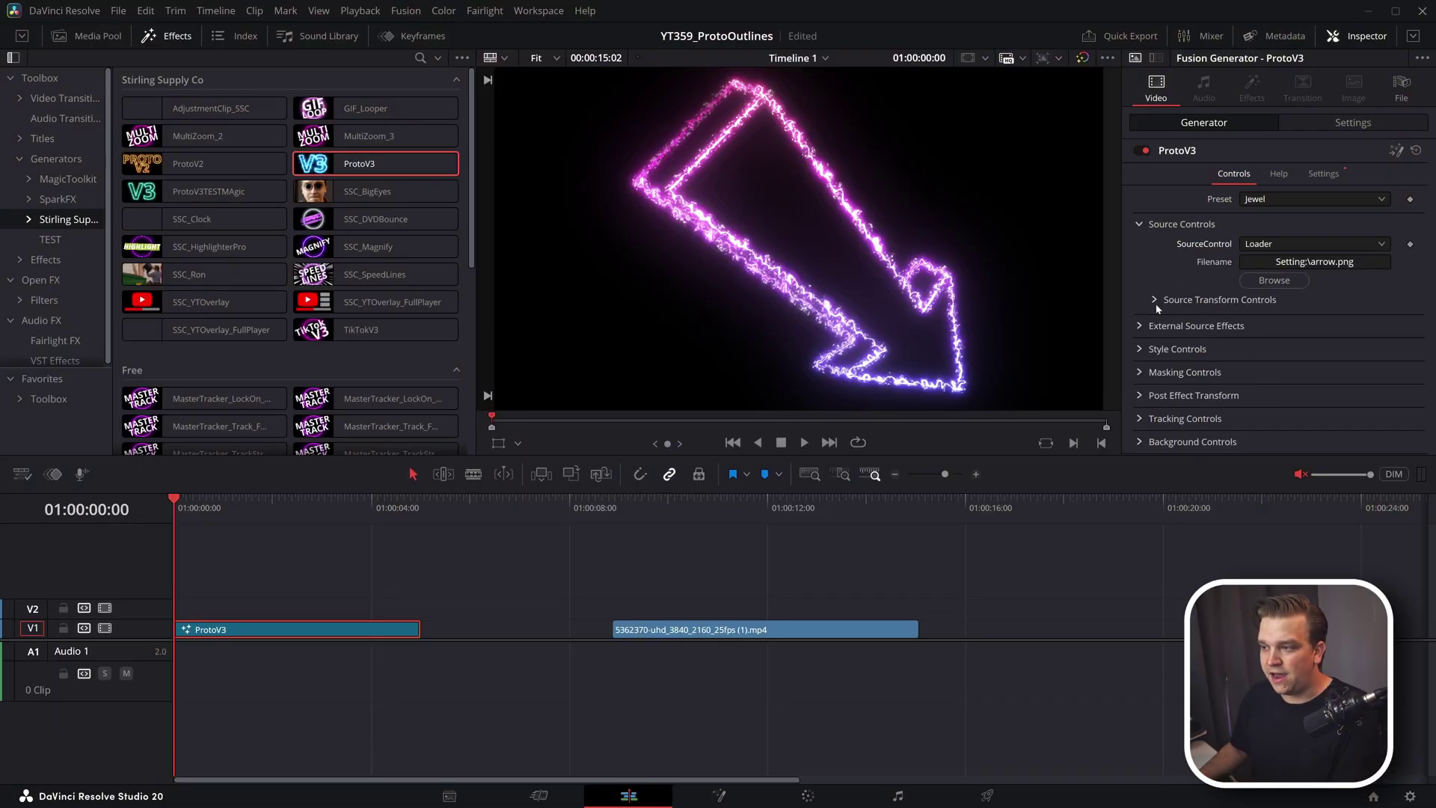
left_click(1154, 300)
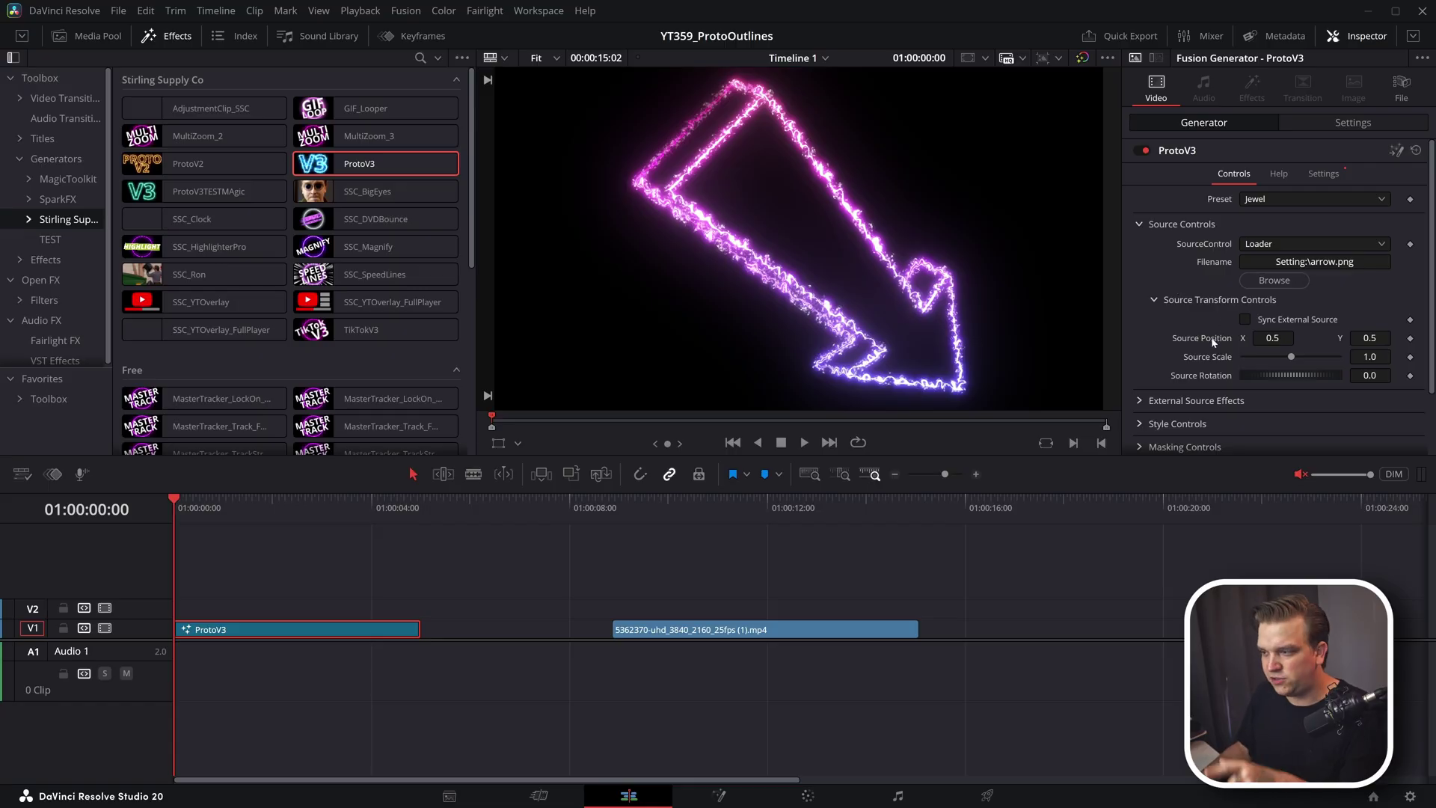
left_click(1139, 402)
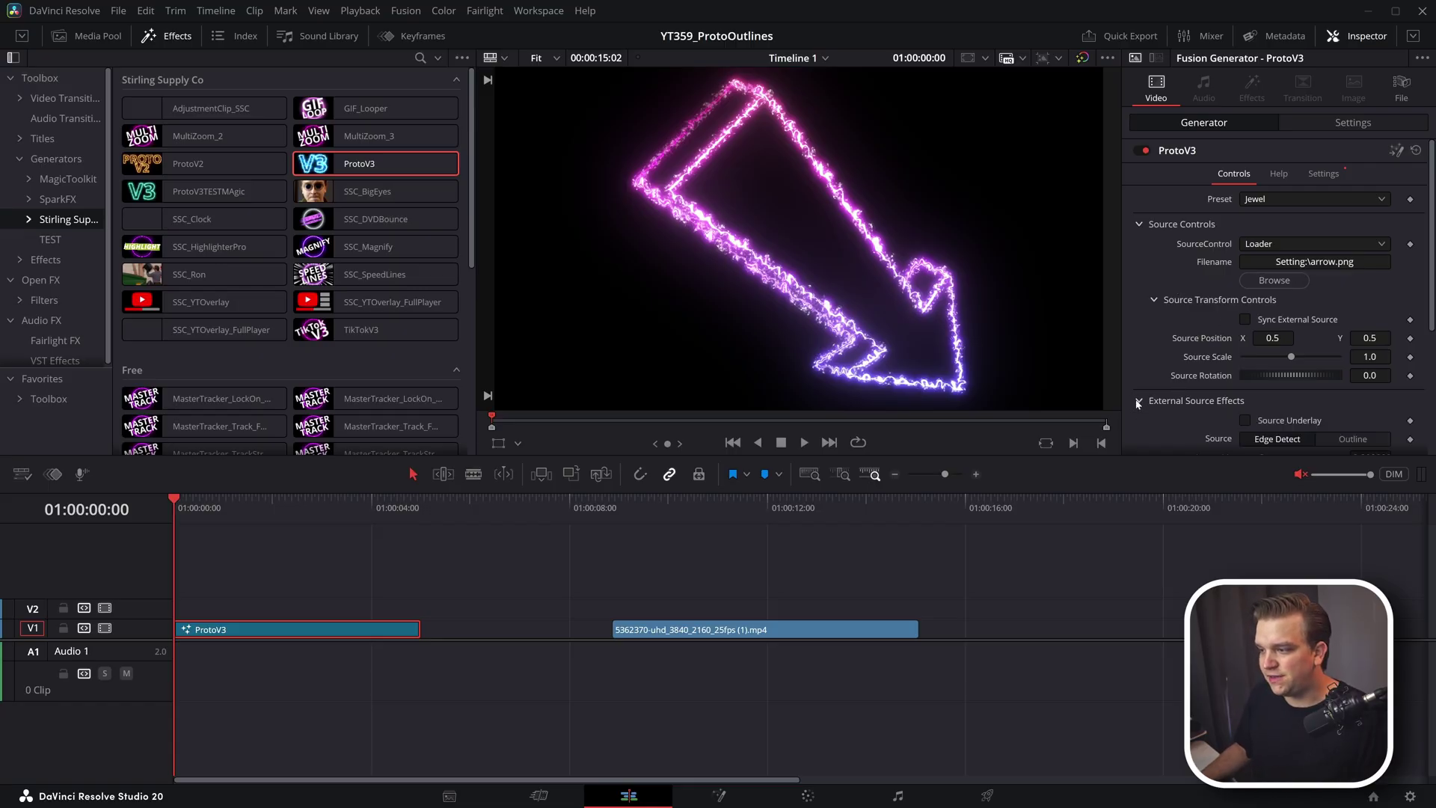
left_click(1280, 423)
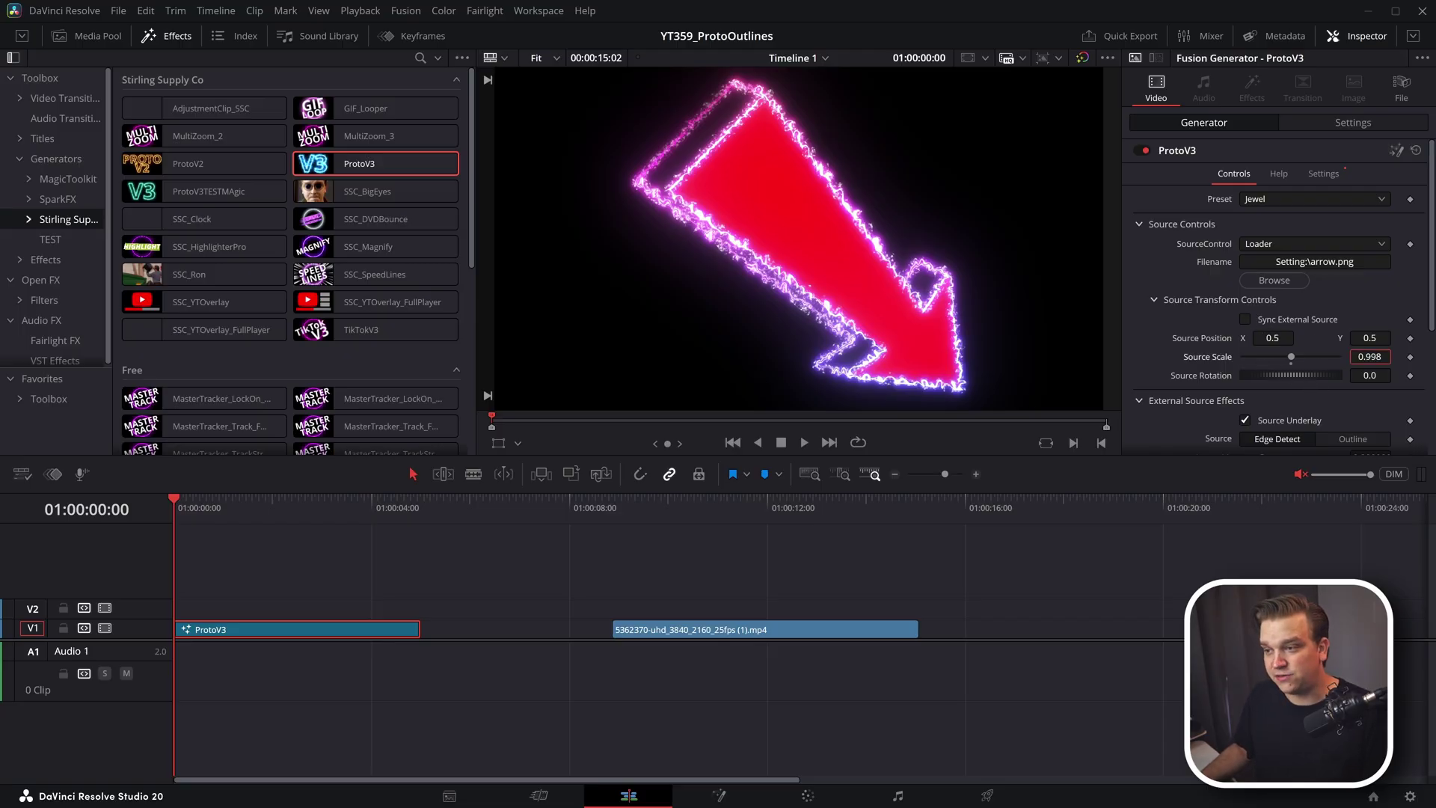
mouse_move(1370, 357)
left_mouse_down()
mouse_move(1343, 357)
mouse_move(1391, 357)
left_mouse_up()
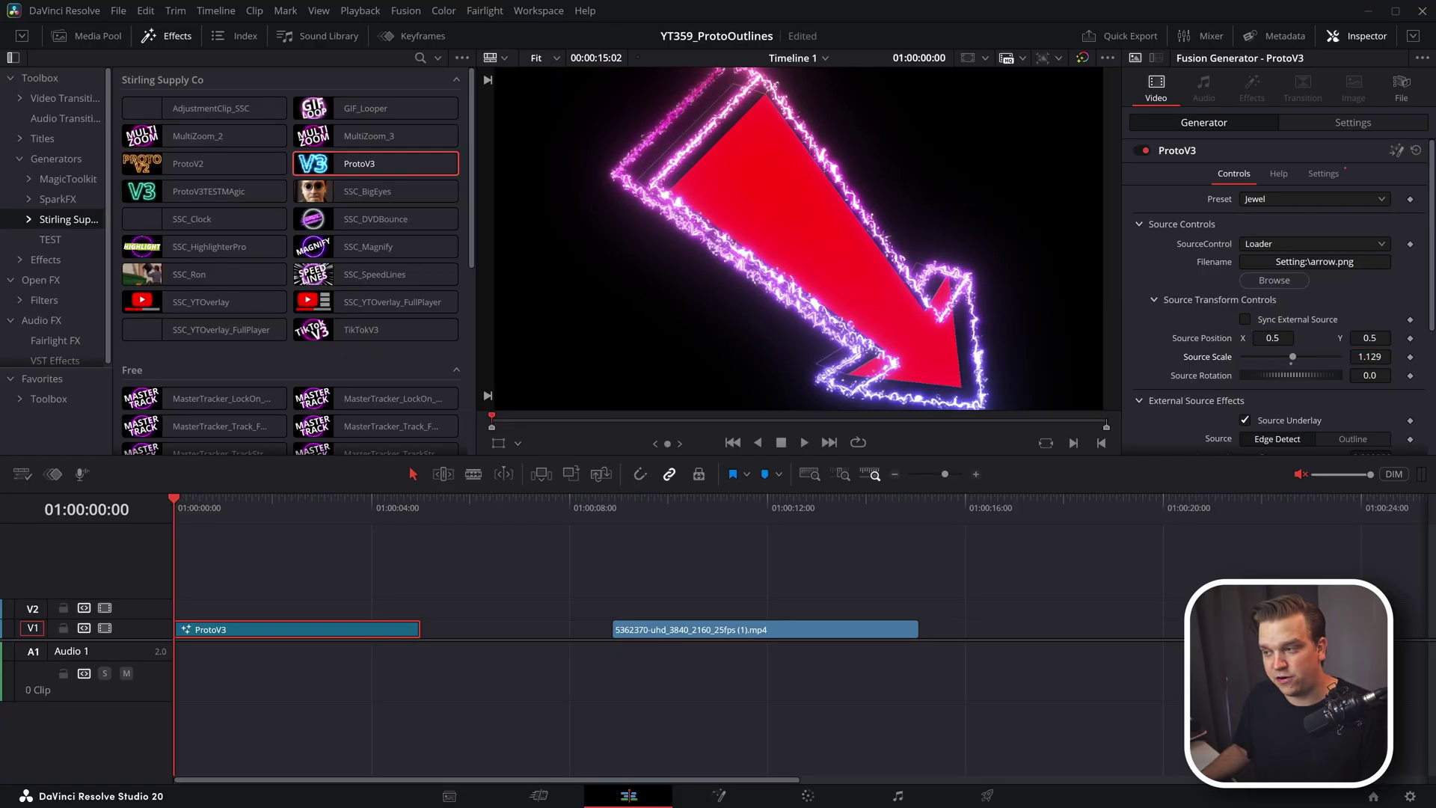
Shrink the Post Effect Transform Size to about 0.835.
scroll(1195, 295, "down", 5)
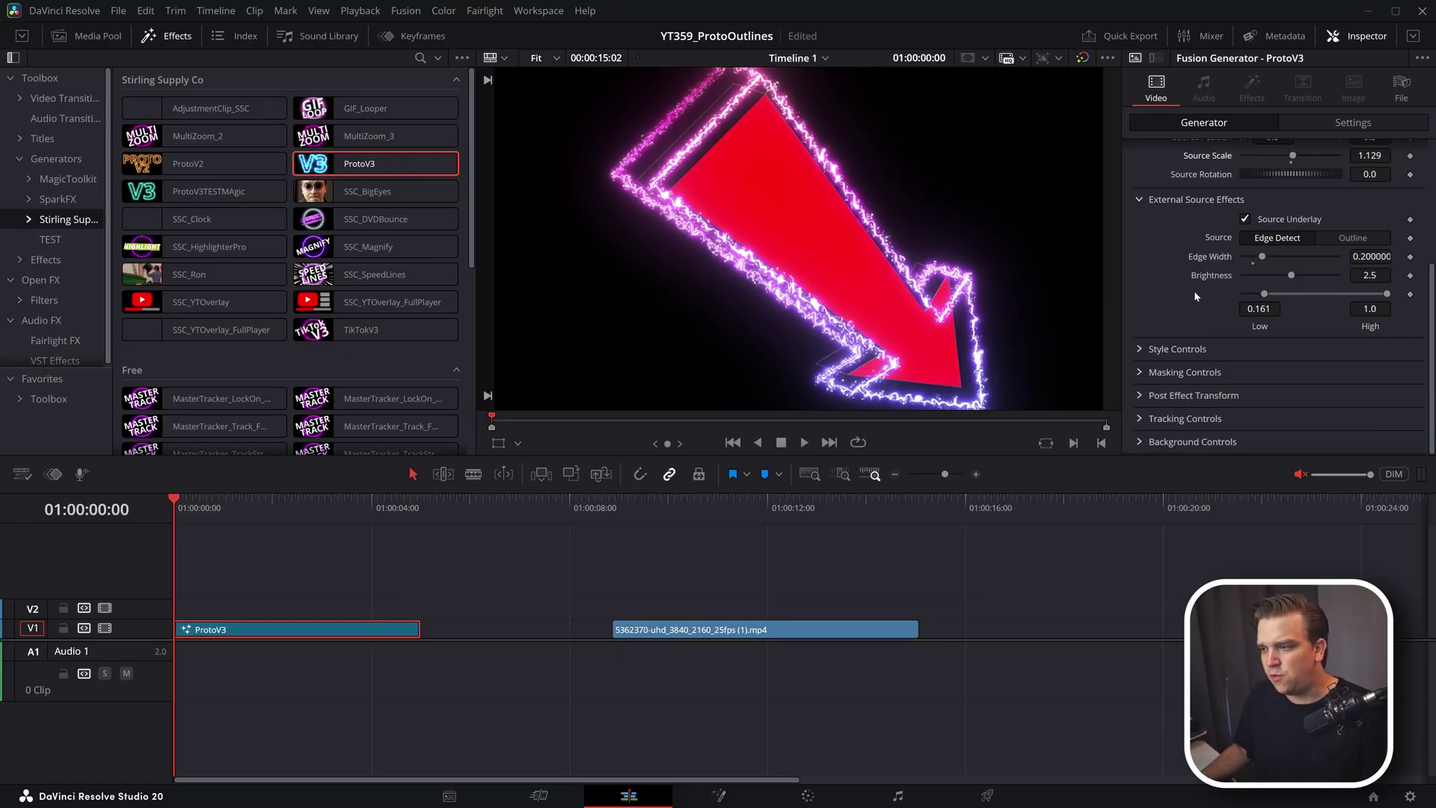
left_click(1140, 396)
mouse_move(1375, 440)
left_mouse_down()
mouse_move(1343, 440)
mouse_move(1356, 439)
left_mouse_up()
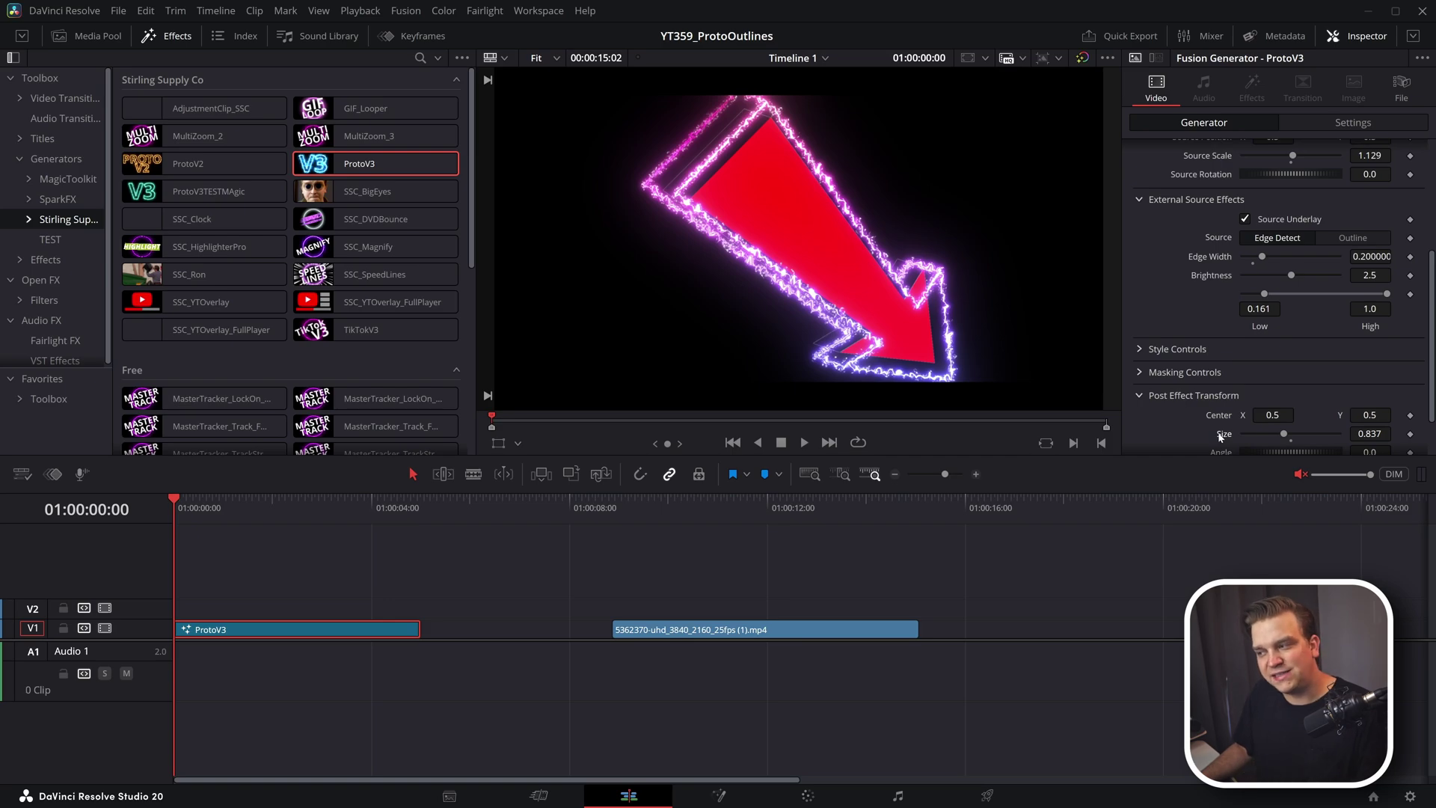
Reset the arrow's Source Scale to 1.0 after briefly trying about 0.71.
scroll(1202, 312, "up", 2)
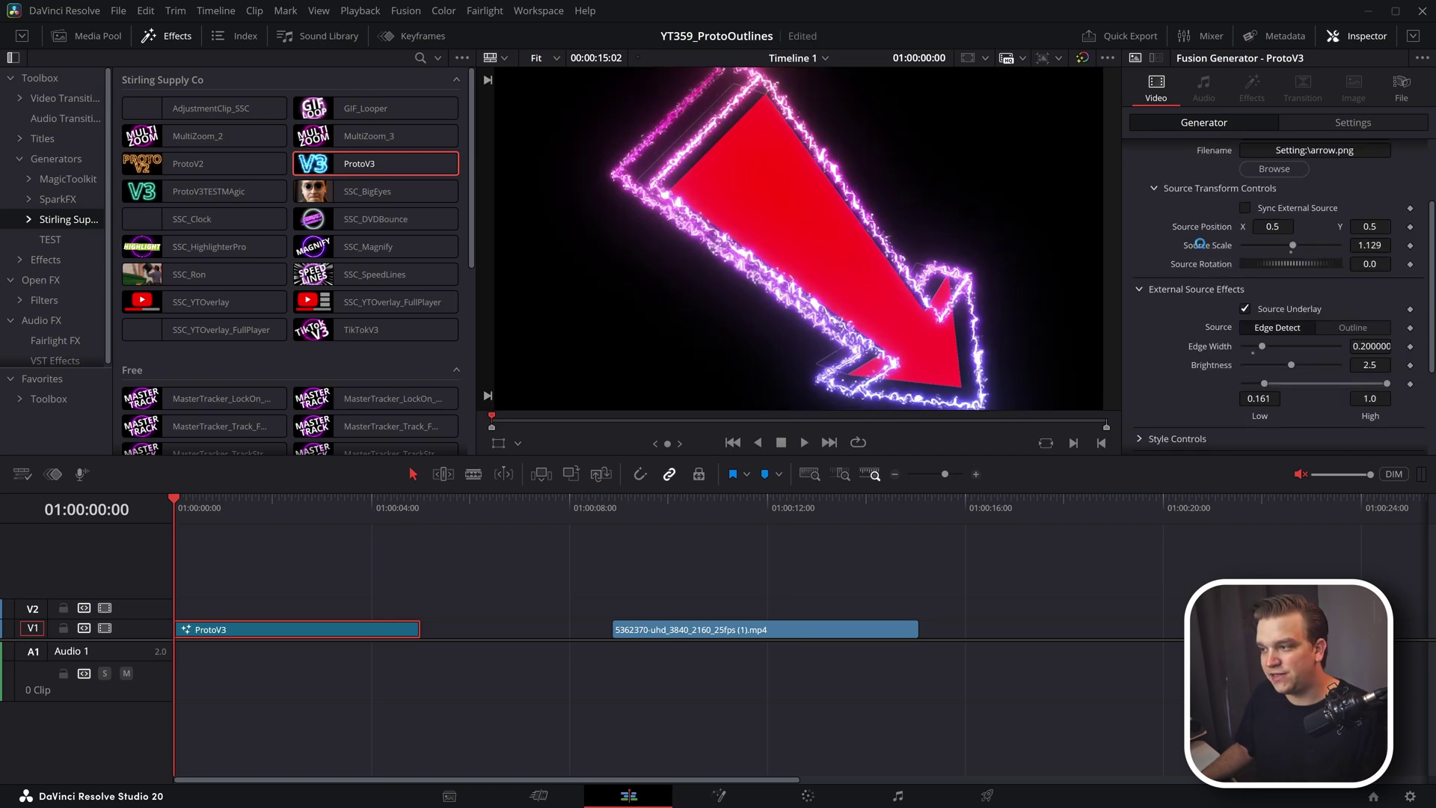
double_click(1200, 245)
scroll(1180, 264, "up", 1)
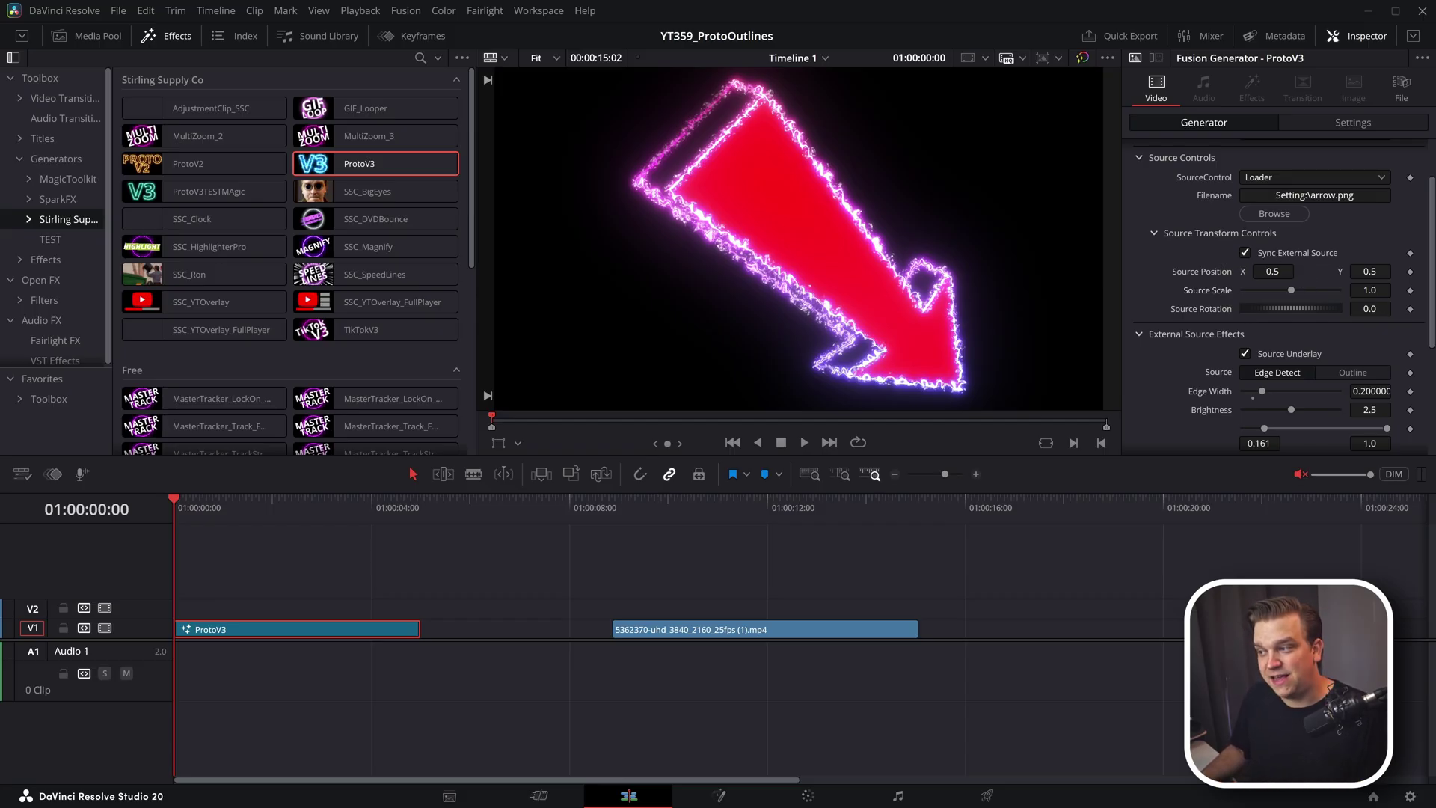
mouse_move(1370, 289)
left_mouse_down()
mouse_move(1317, 290)
mouse_move(1366, 290)
left_mouse_up()
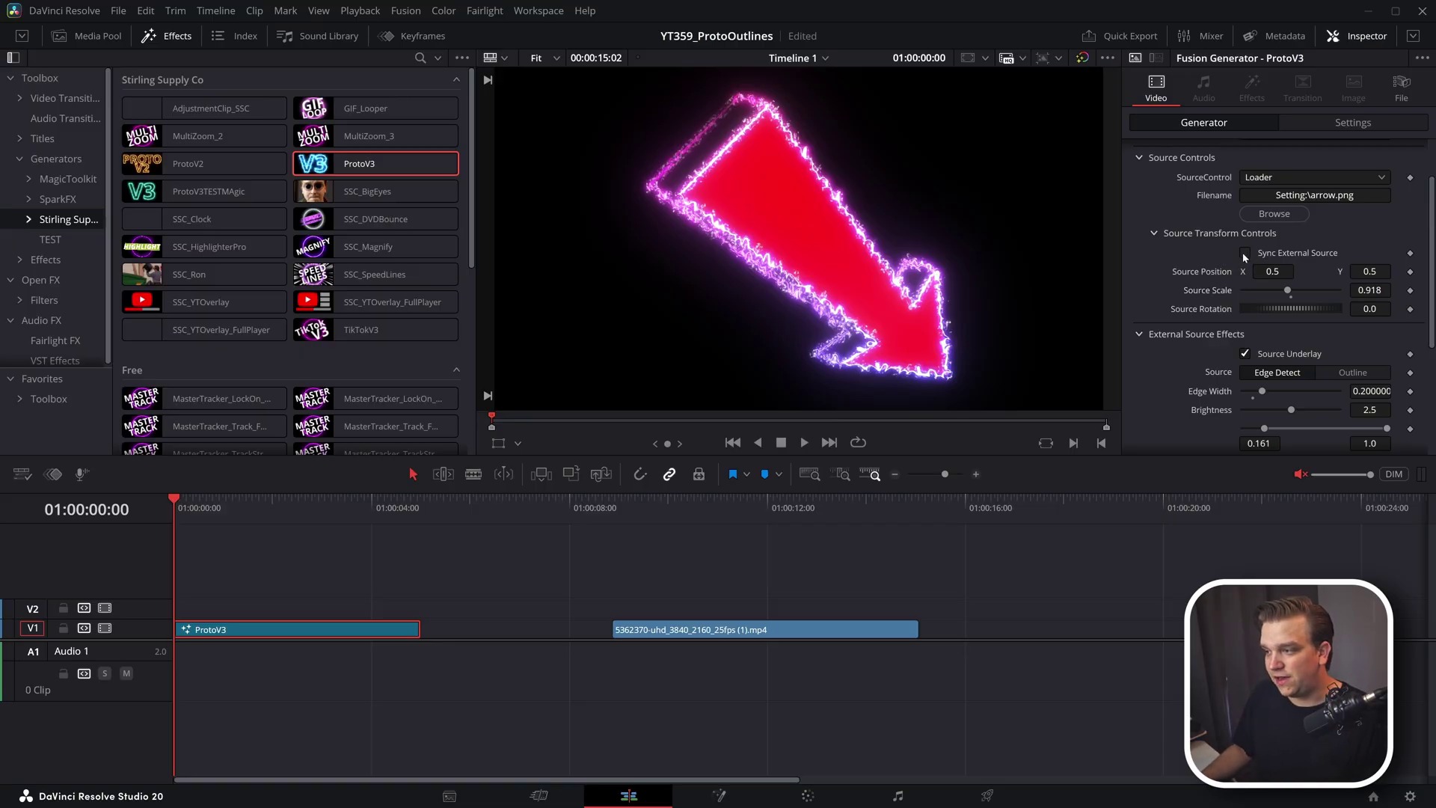
double_click(1215, 290)
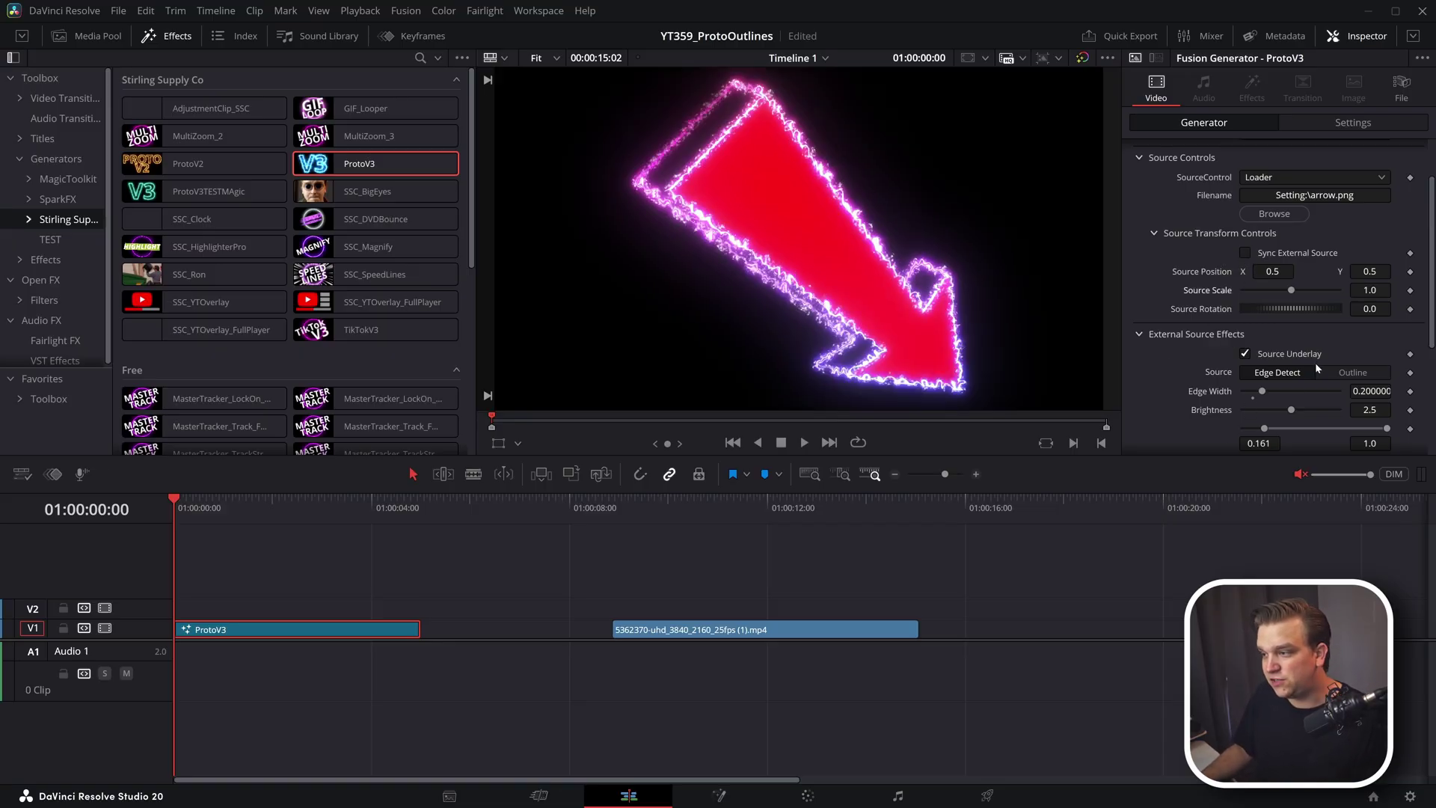
scroll(1161, 353, "down", 1)
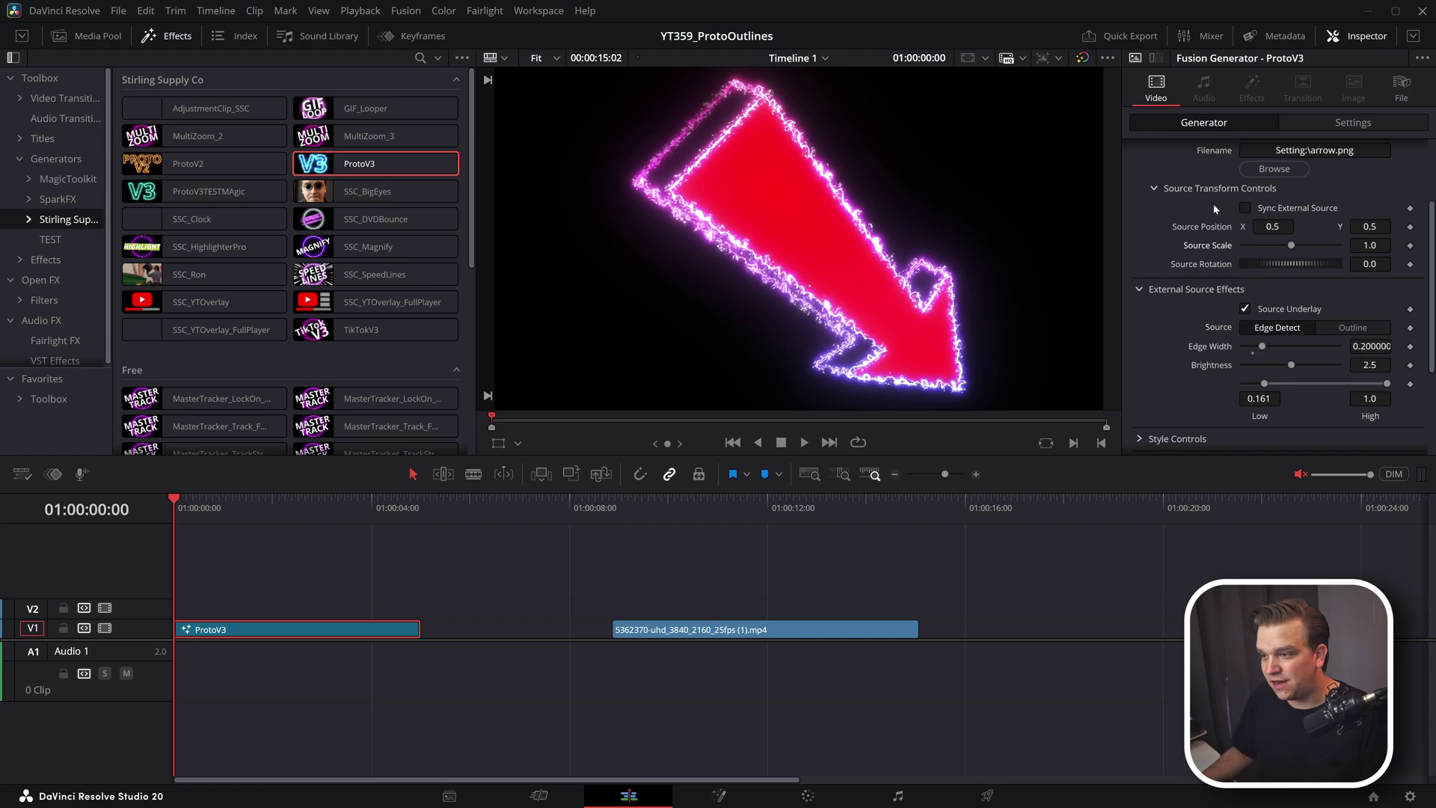
scroll(1215, 209, "up", 3)
Set SourceControl to Media Pool and assign the DaVinci Resolve logo clip as the source.
left_click(1264, 243)
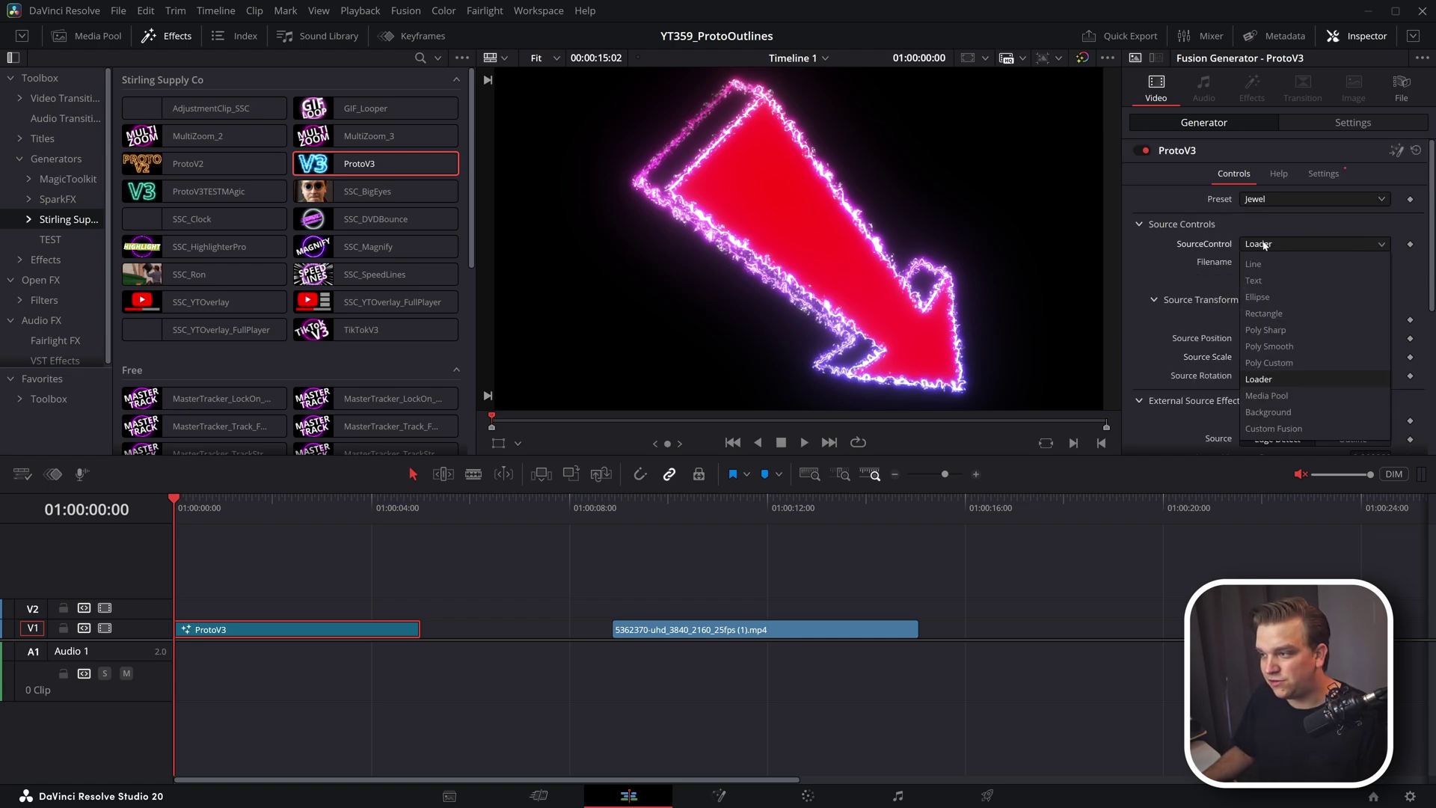
left_click(1302, 394)
left_click(90, 35)
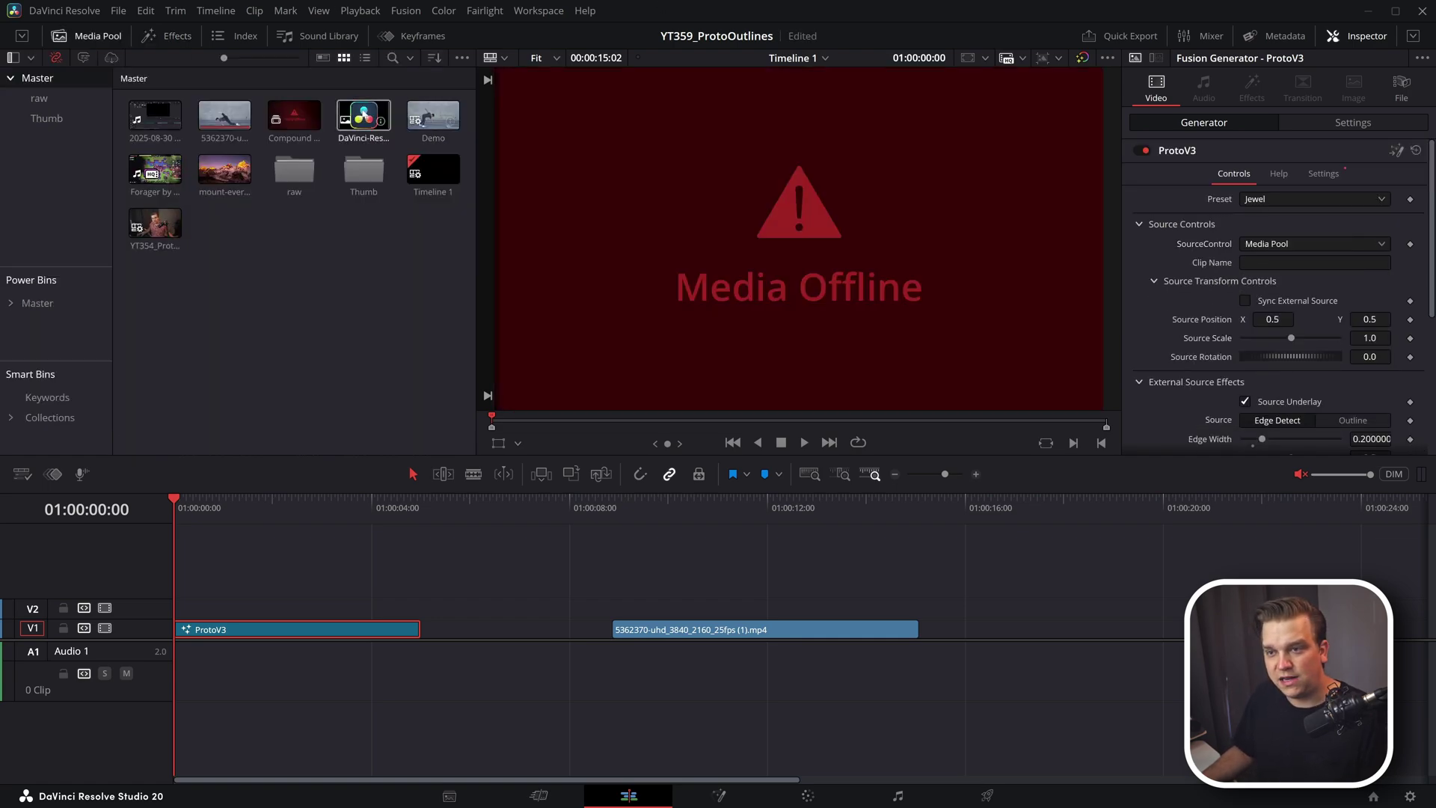
left_click_drag(364, 116, 1281, 270)
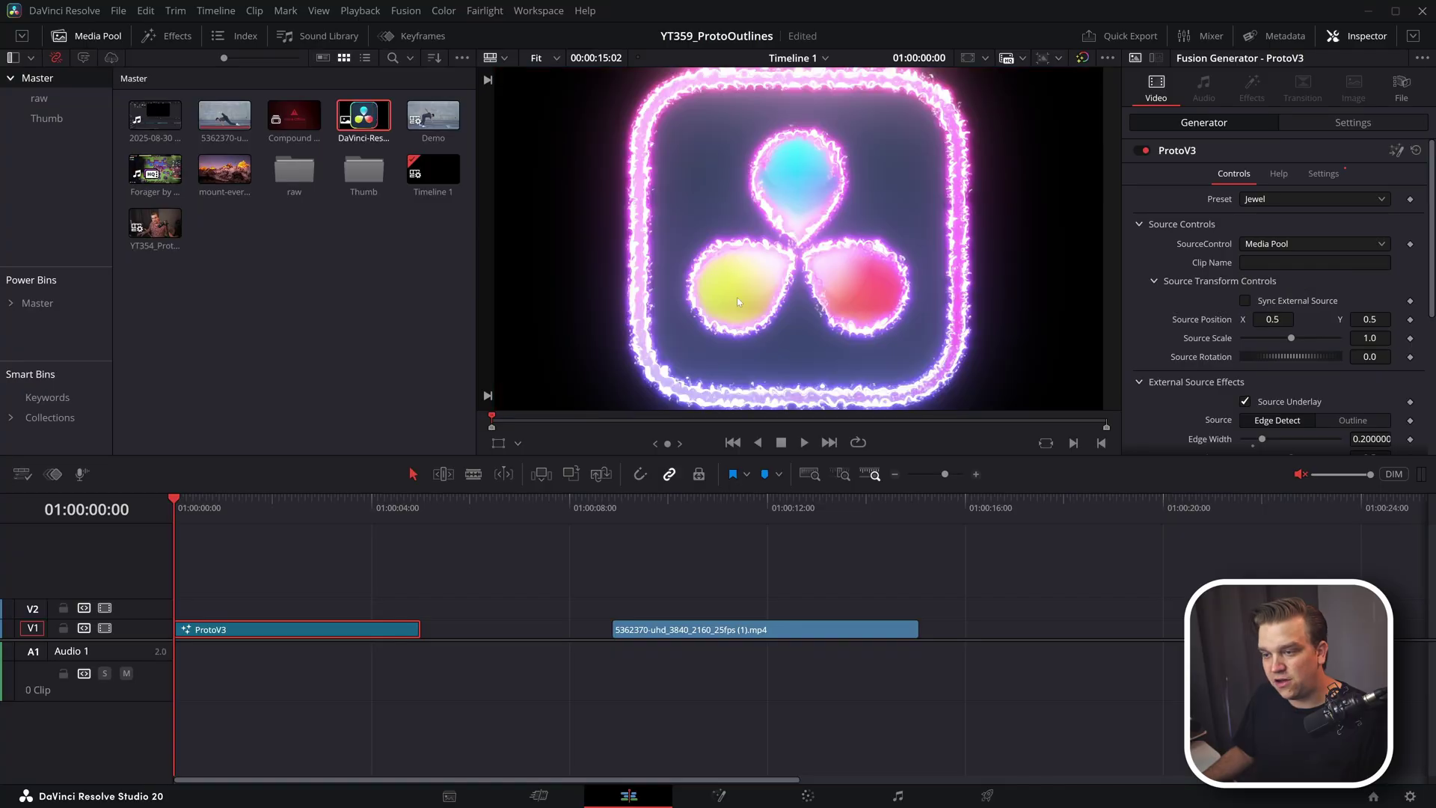
scroll(1197, 315, "down", 4)
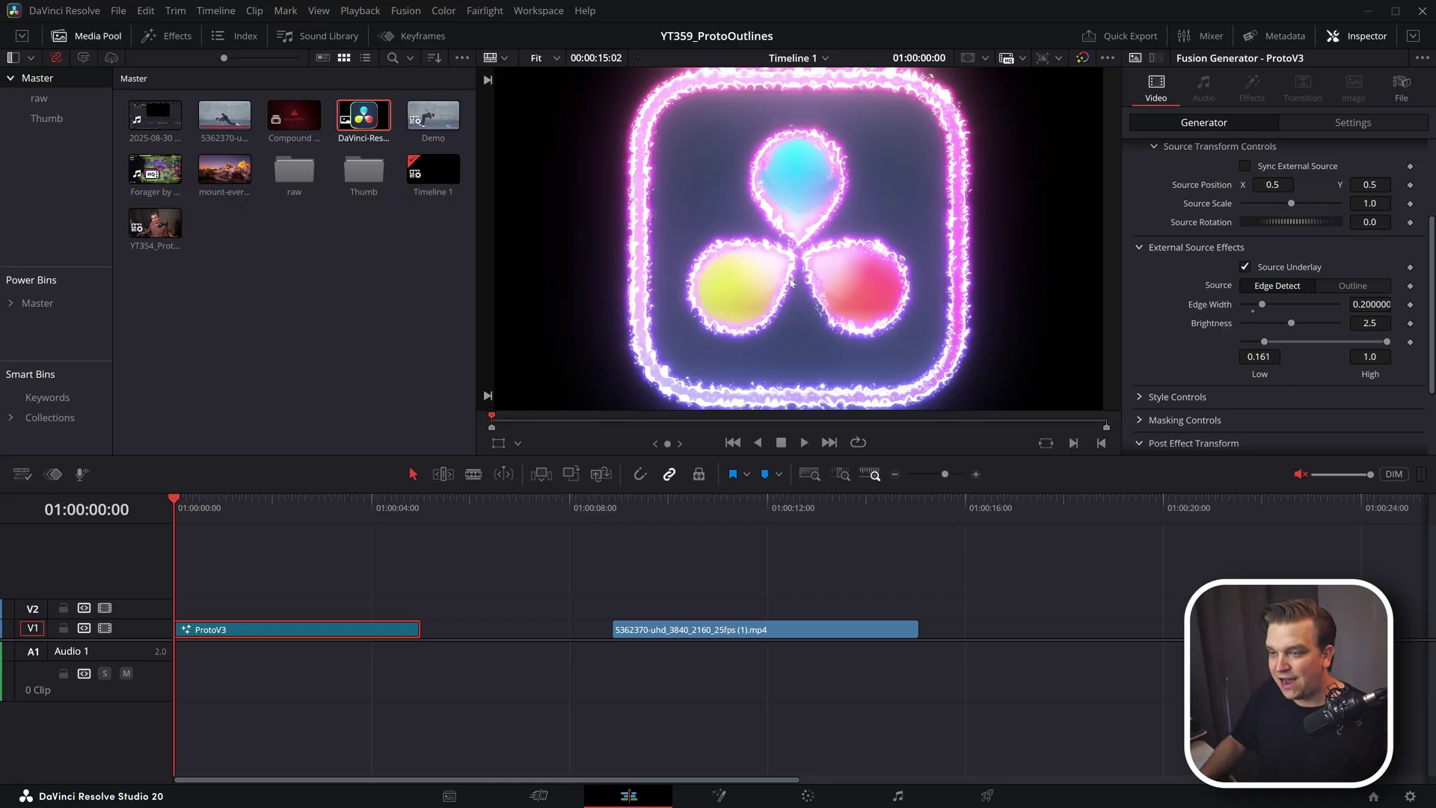
Use the Outline source effect over the underlaid logo and set post-effect Size to 0.734.
left_click(1354, 288)
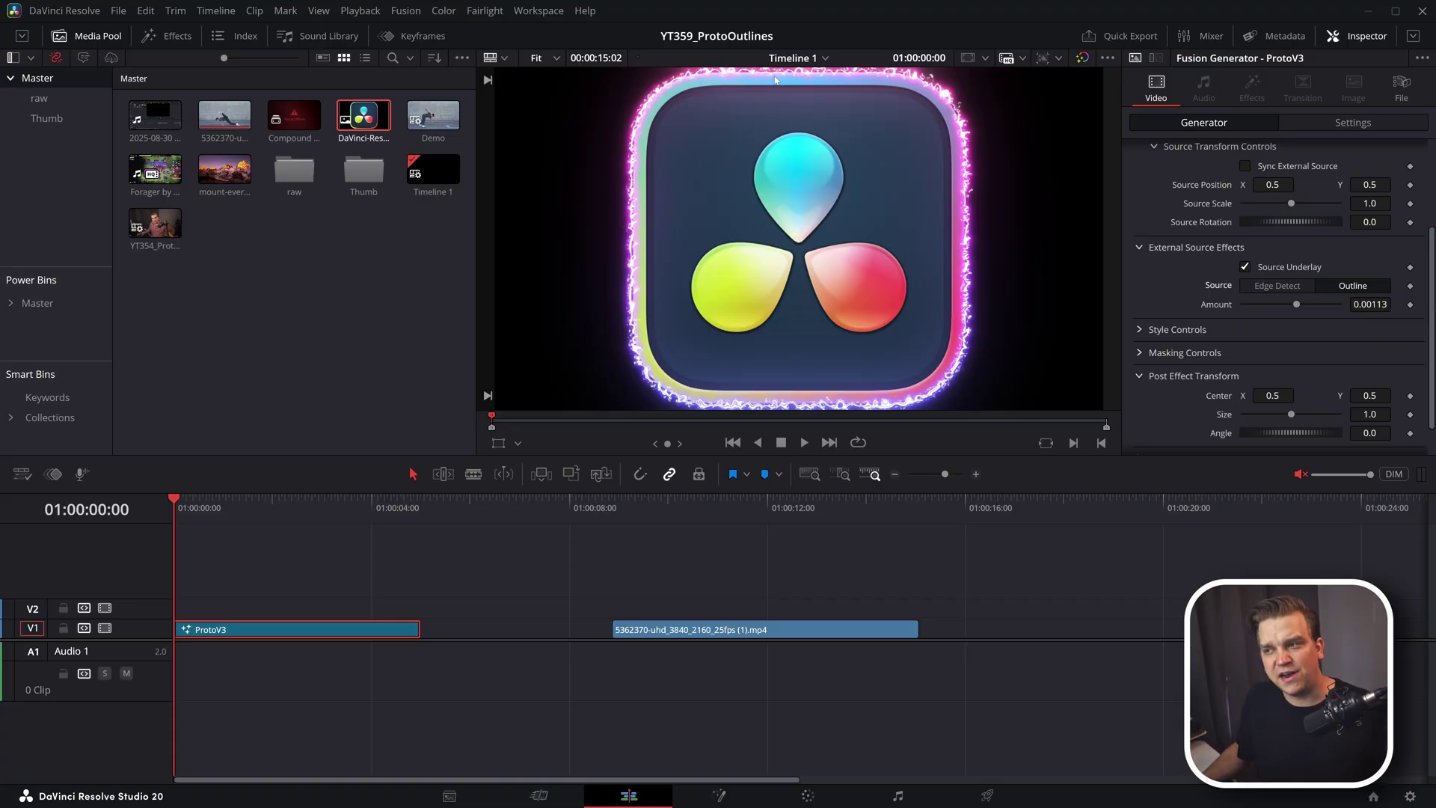
left_click(1245, 266)
scroll(1229, 310, "down", 1)
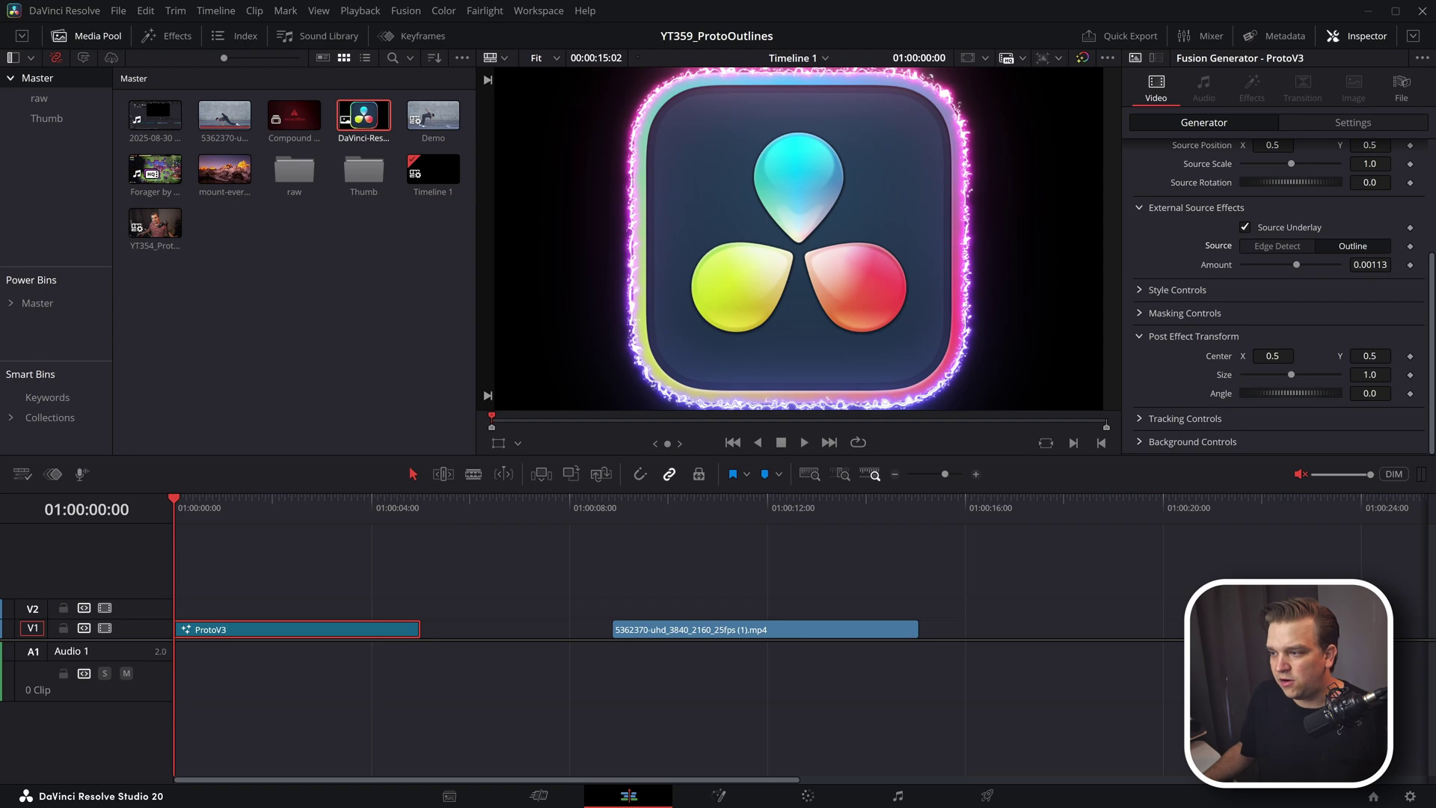
left_click_drag(1369, 374, 1335, 374)
scroll(881, 124, "up", 5)
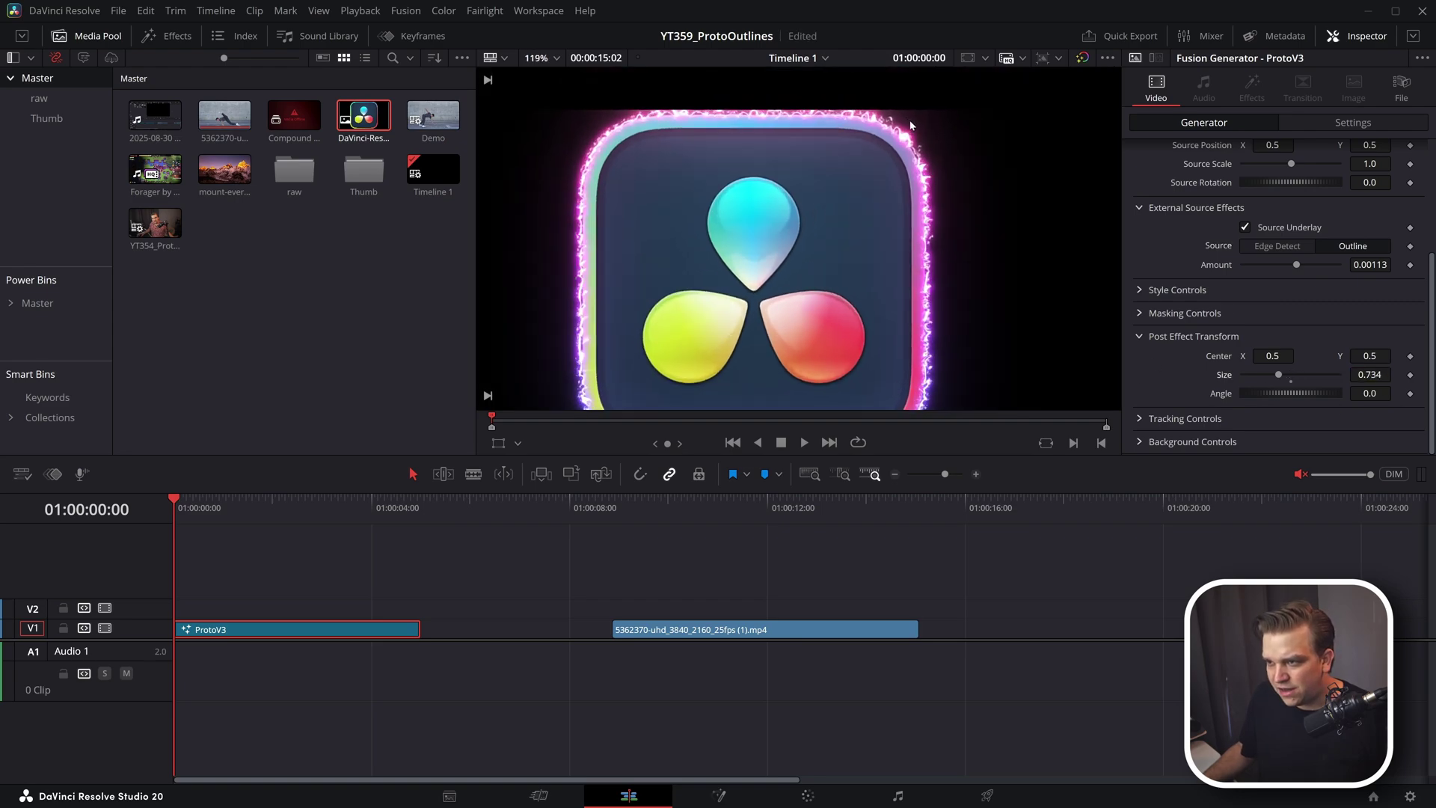
scroll(940, 107, "down", 2)
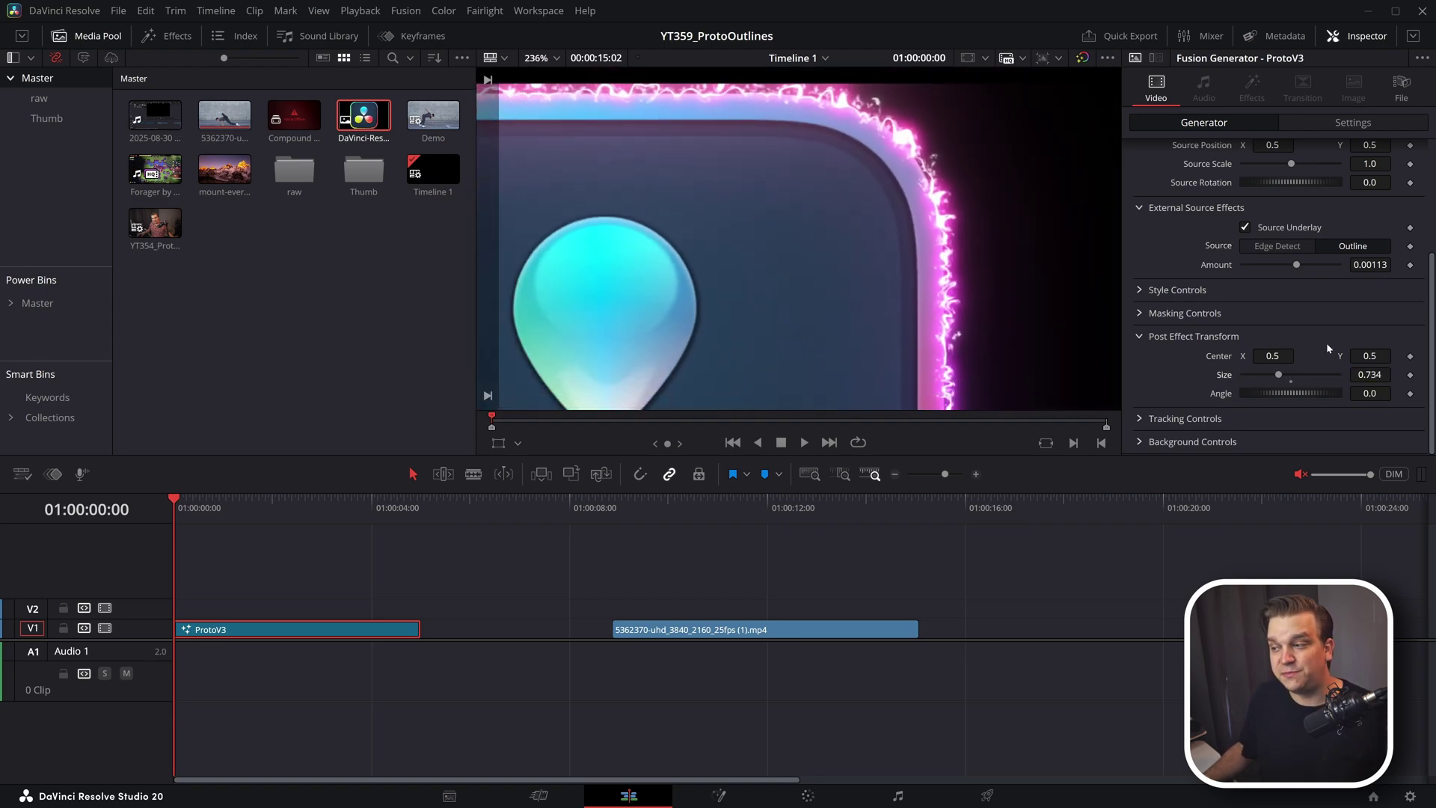
scroll(1212, 372, "up", 5)
scroll(878, 205, "down", 8)
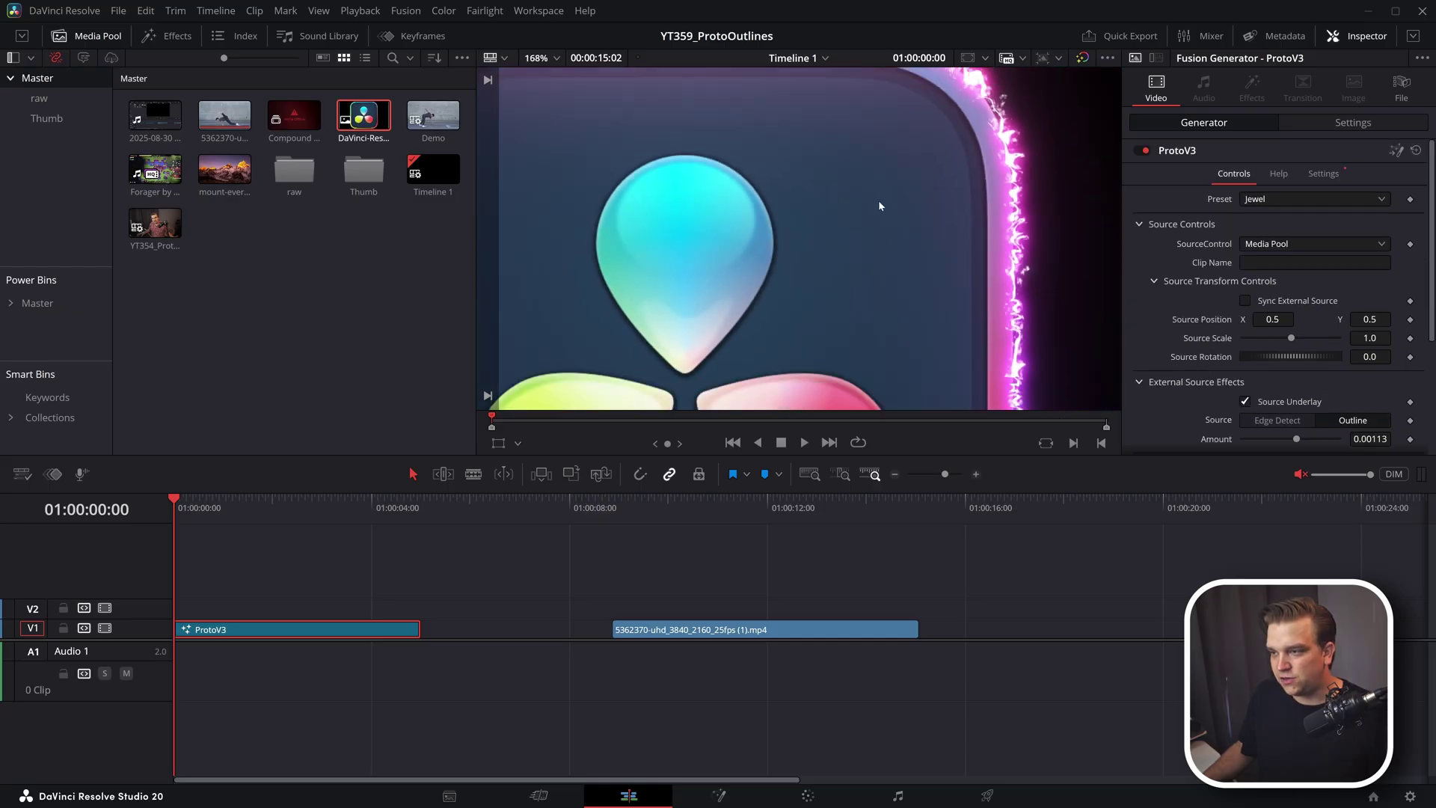
left_click(1259, 303)
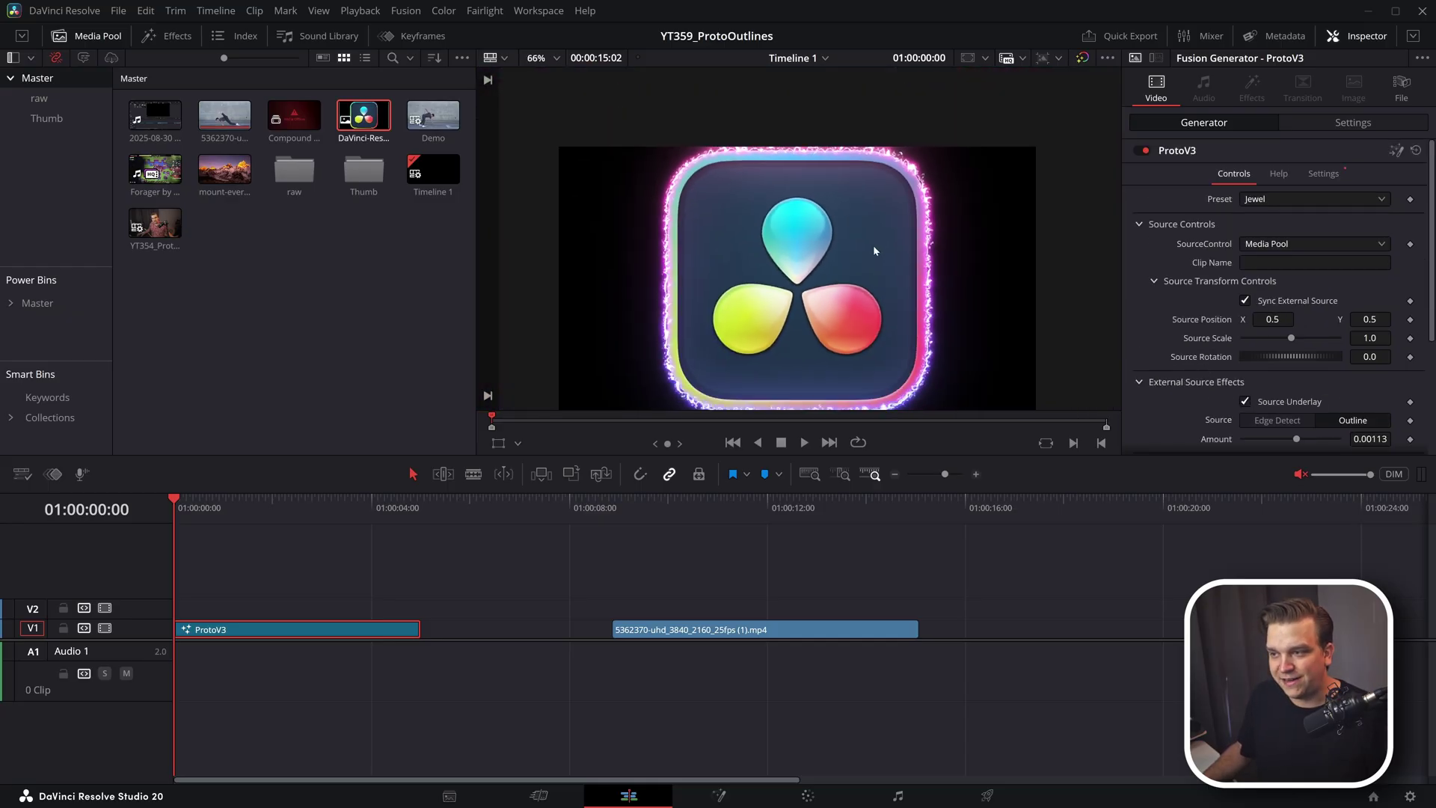
left_click_drag(1370, 338, 955, 263)
scroll(955, 262, "up", 4)
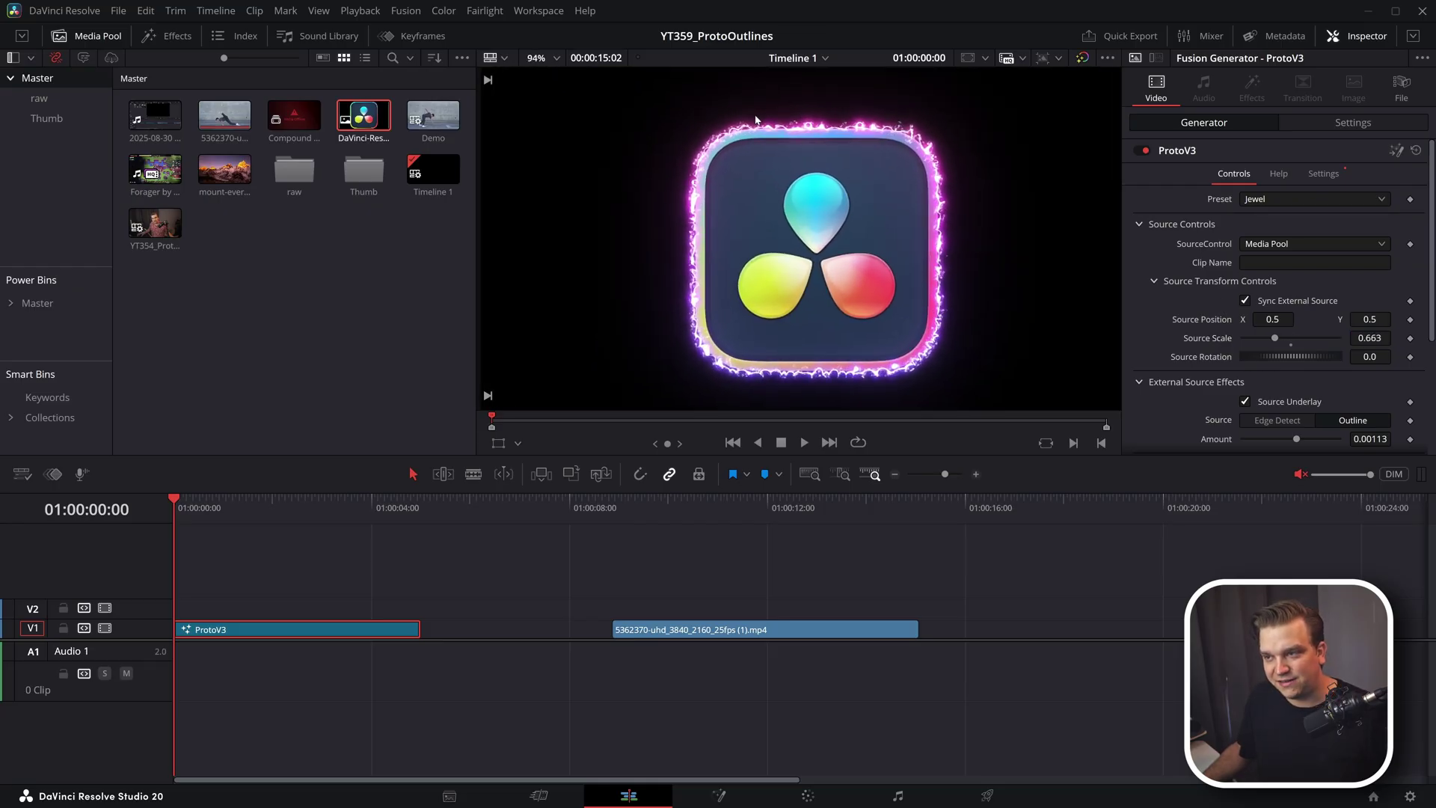
left_click(1275, 199)
left_click(1279, 218)
left_click(1279, 199)
left_click(1284, 236)
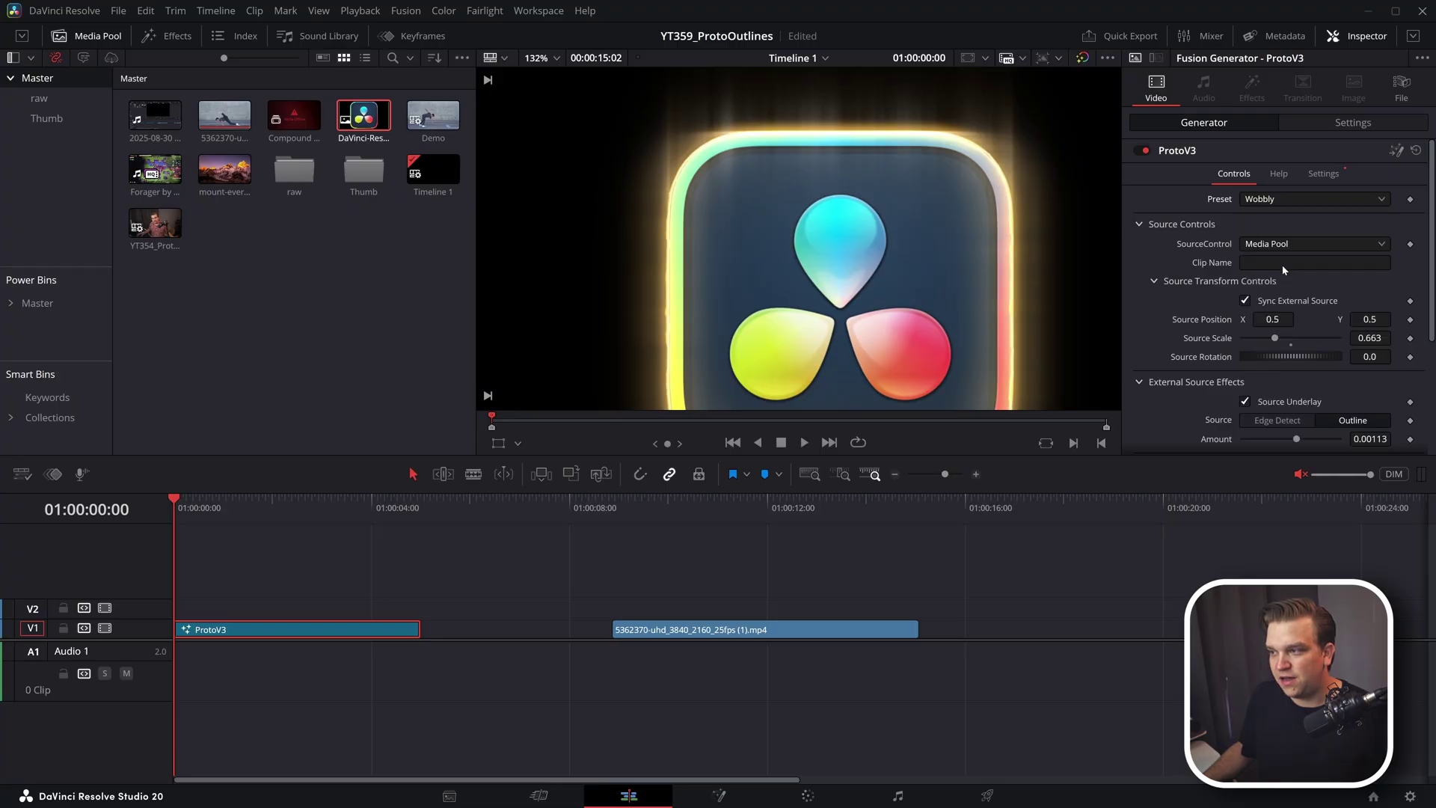
left_click(1275, 199)
left_click(1271, 334)
left_click(1264, 202)
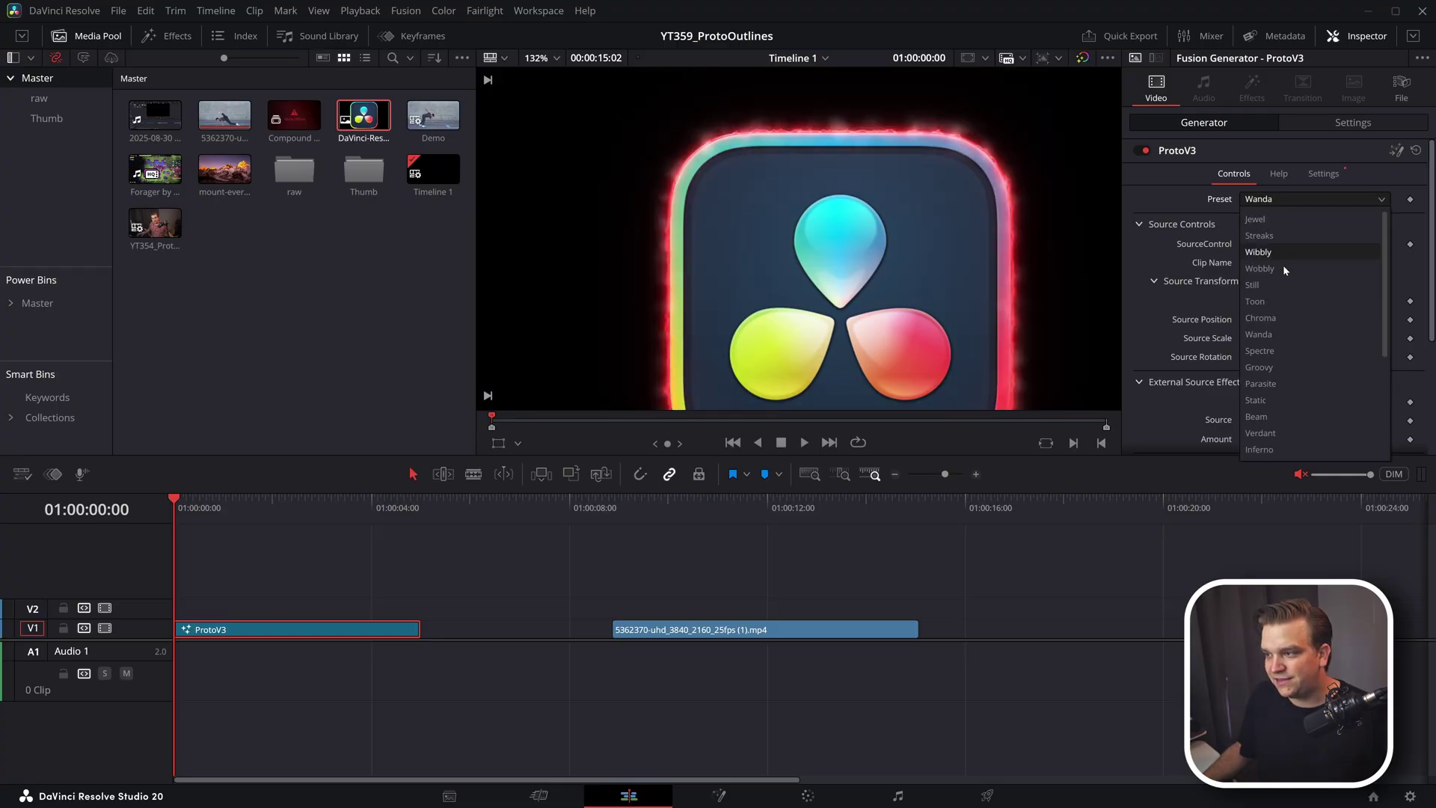
left_click(1261, 318)
scroll(904, 232, "down", 3)
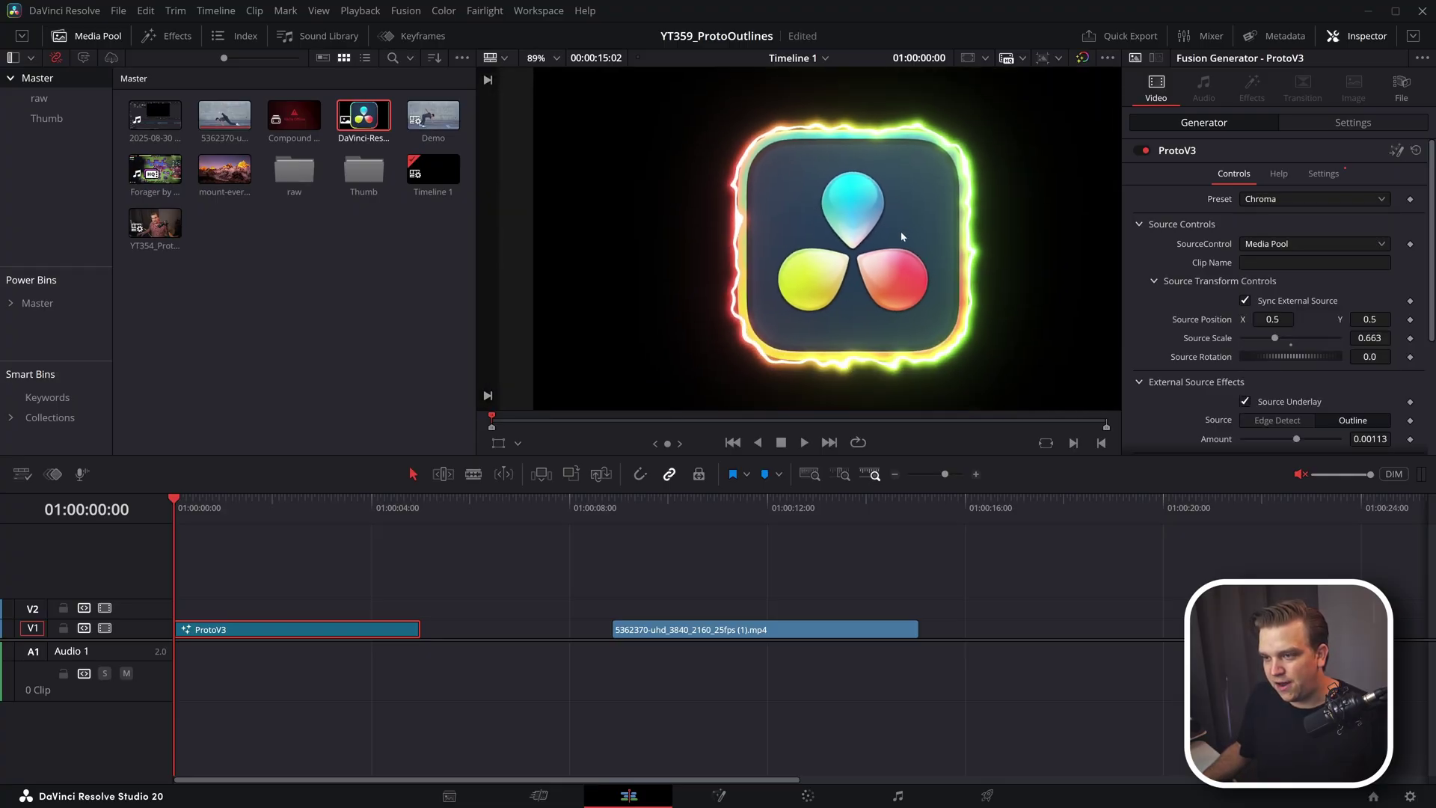
scroll(901, 231, "up", 2)
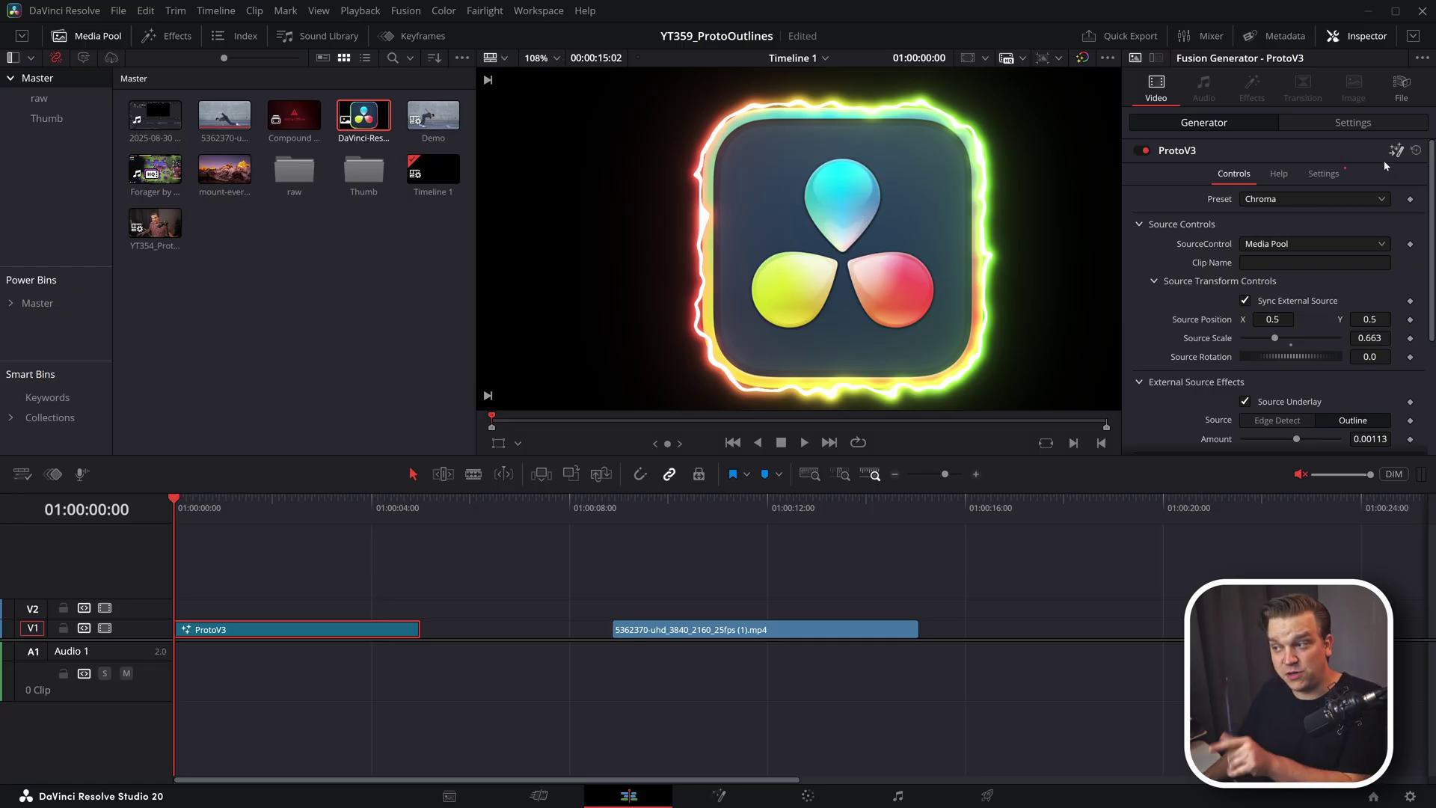
key("shift+5")
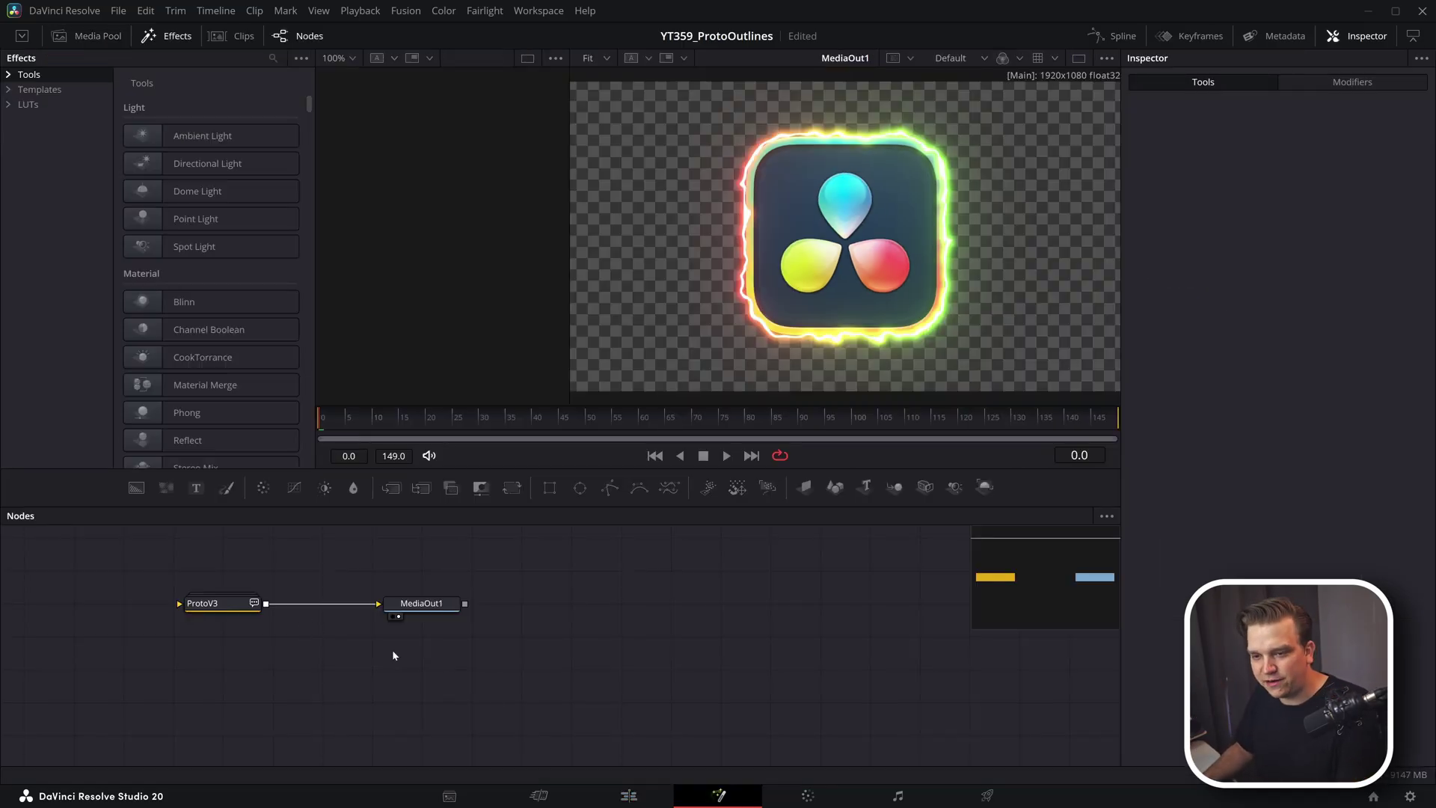
left_click(629, 796)
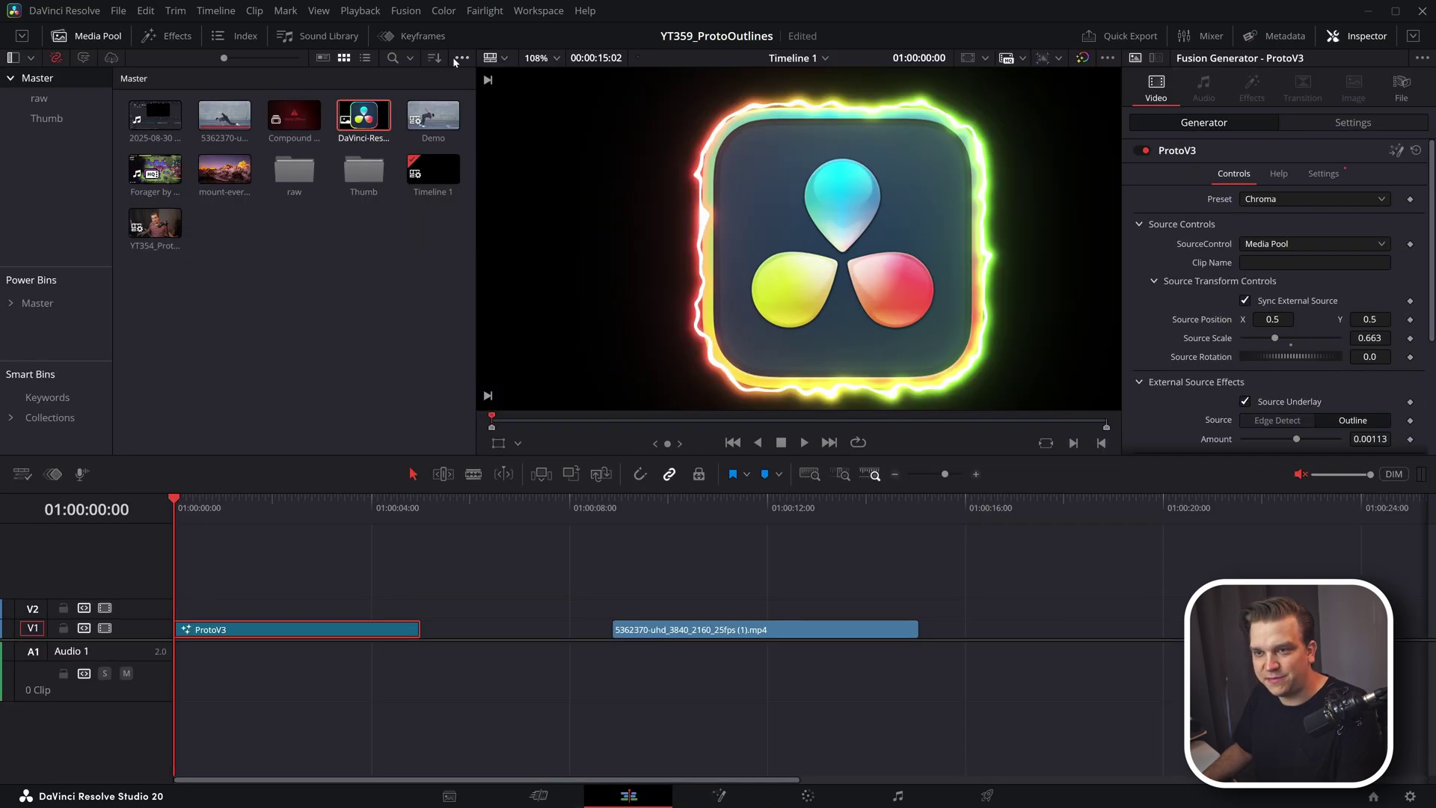
Set the source to Background and place ProtoV3 on V2 above the dance clip.
left_click(1254, 243)
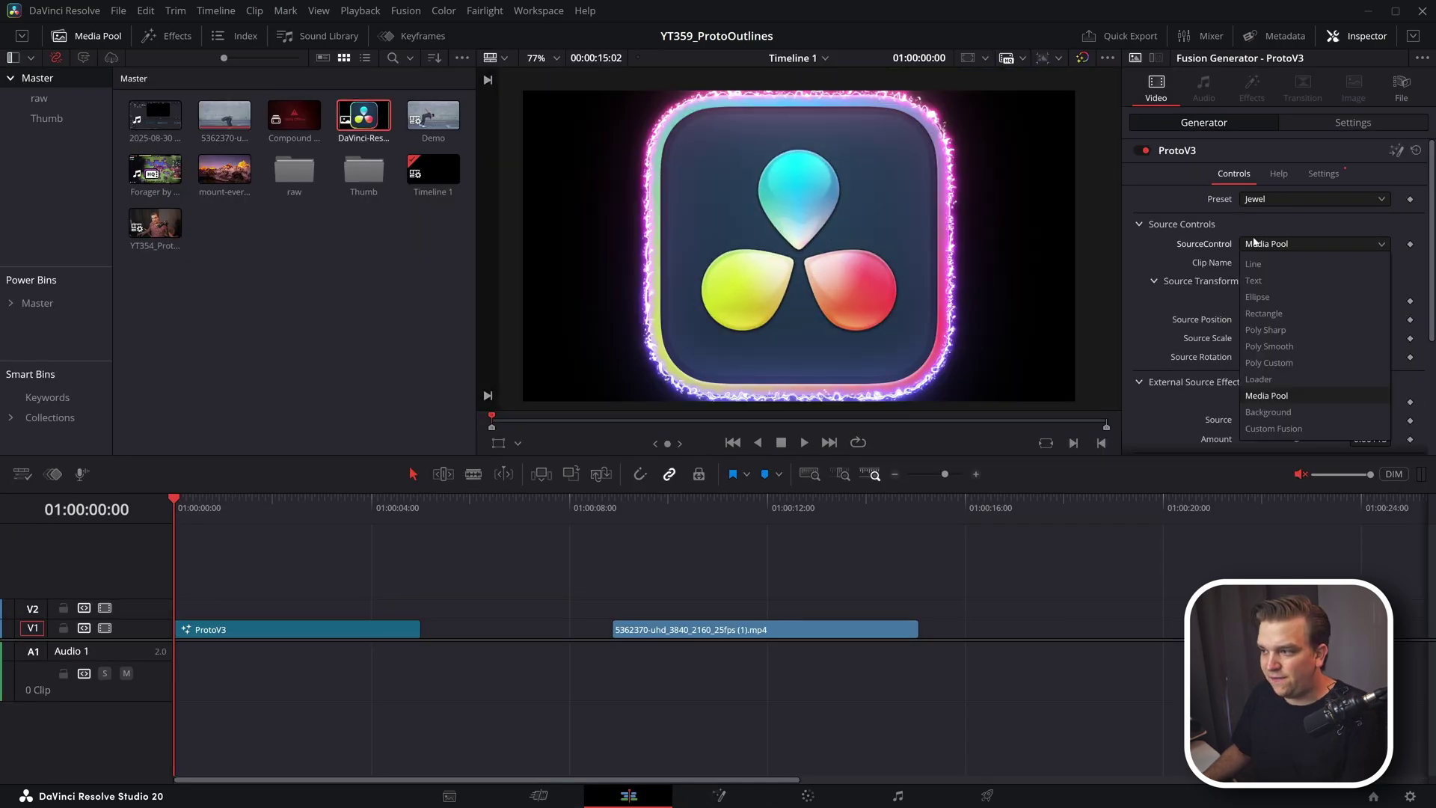
left_click(1281, 412)
left_click_drag(337, 636, 787, 604)
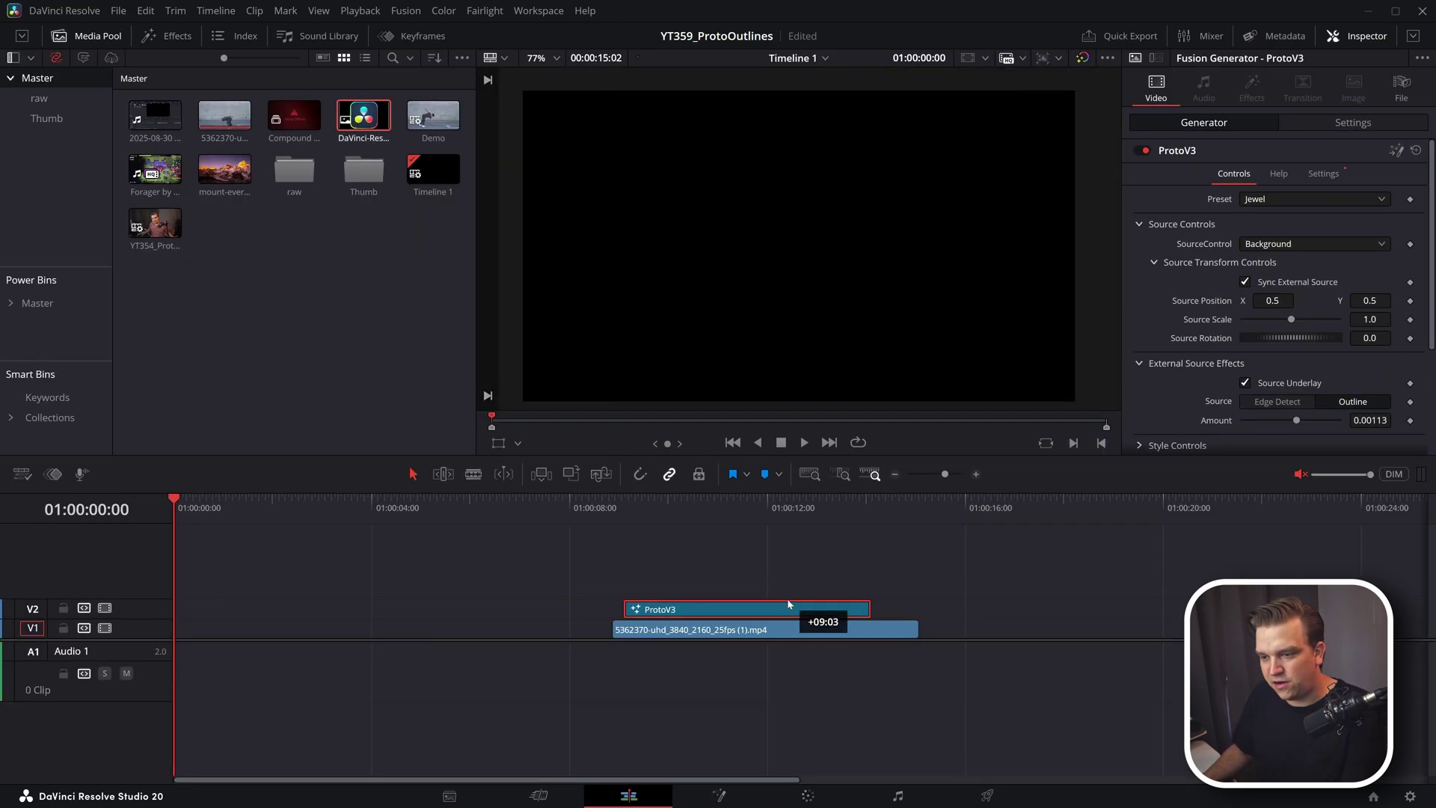
left_click(663, 499)
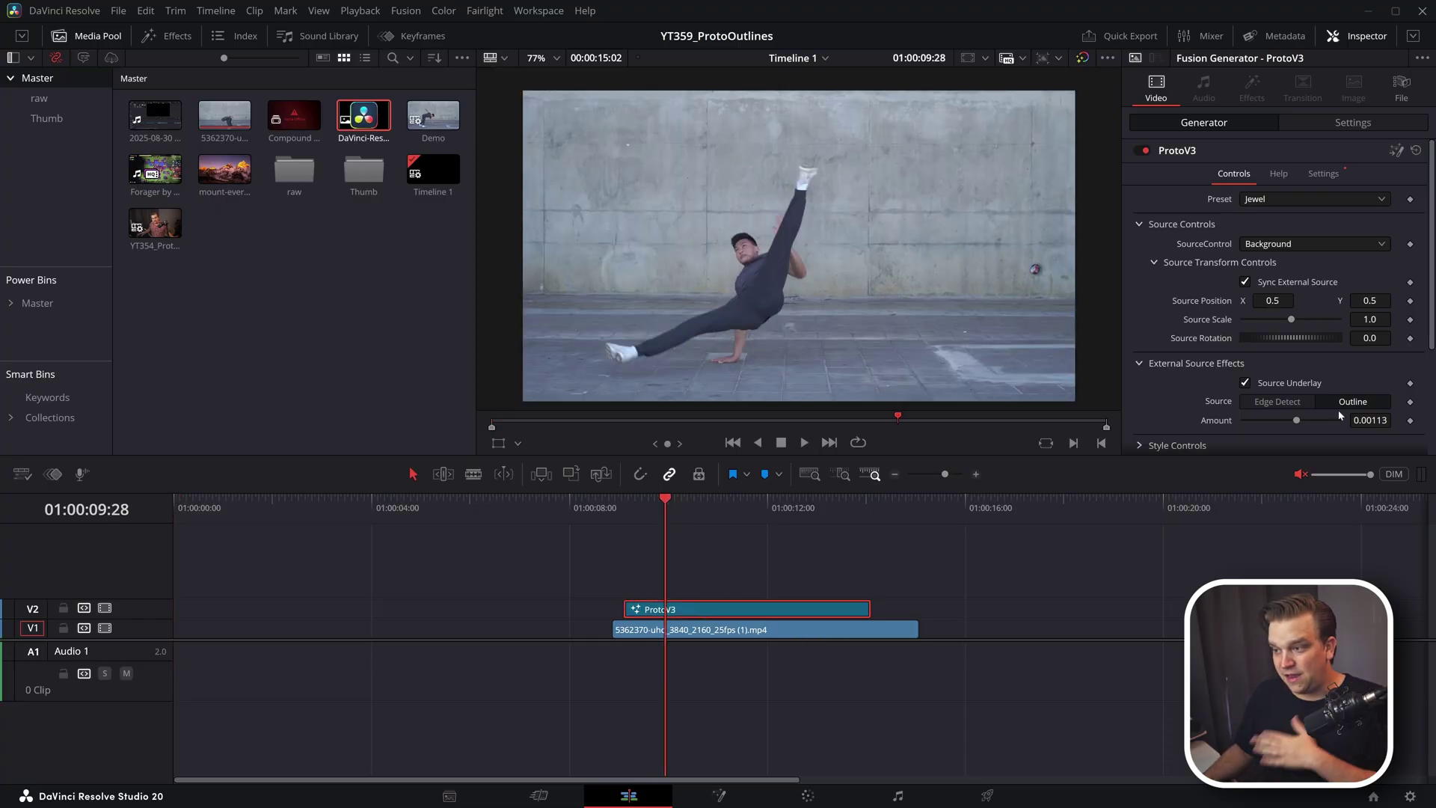
Set the source effect back to Outline.
scroll(1332, 398, "down", 3)
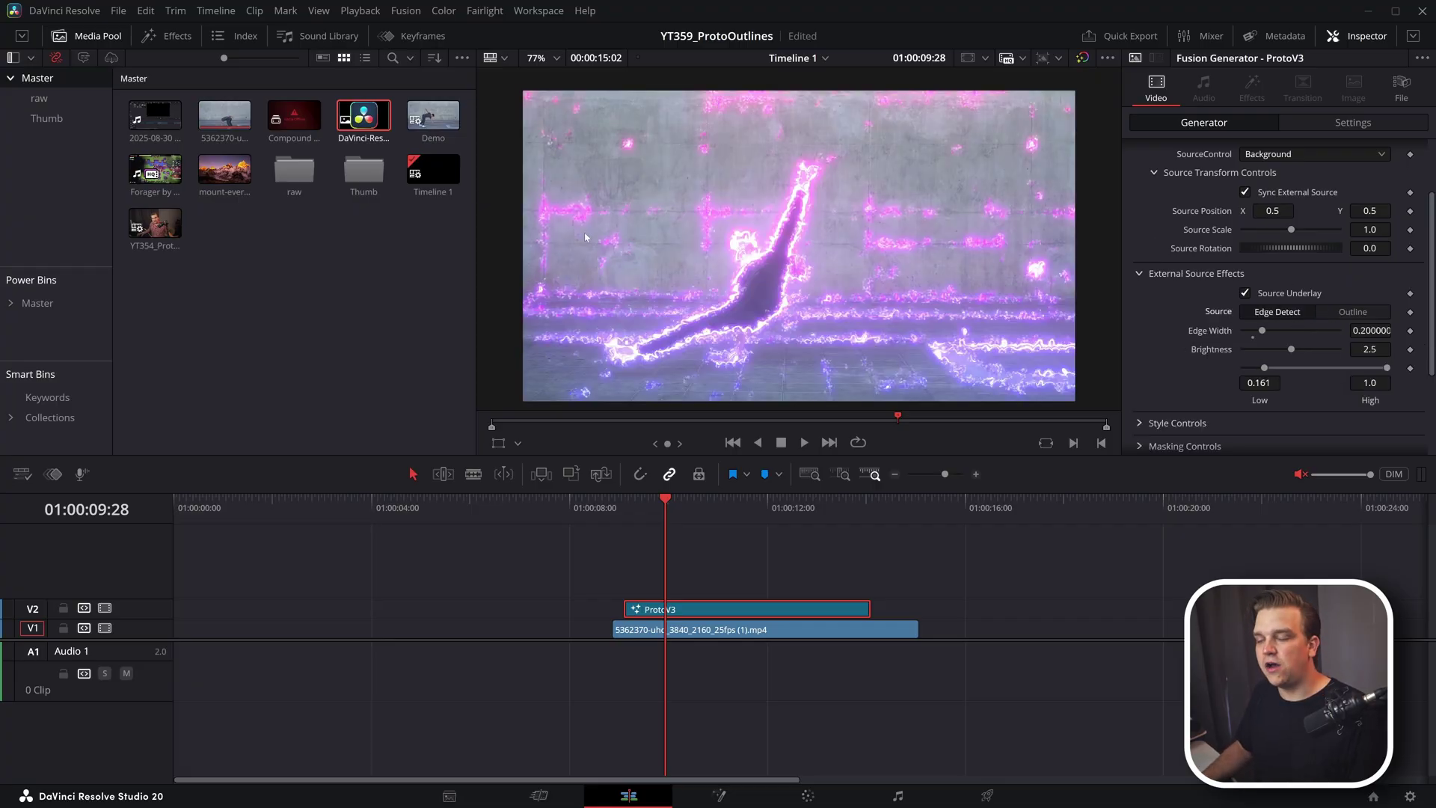
left_click(1346, 313)
scroll(1347, 299, "up", 2)
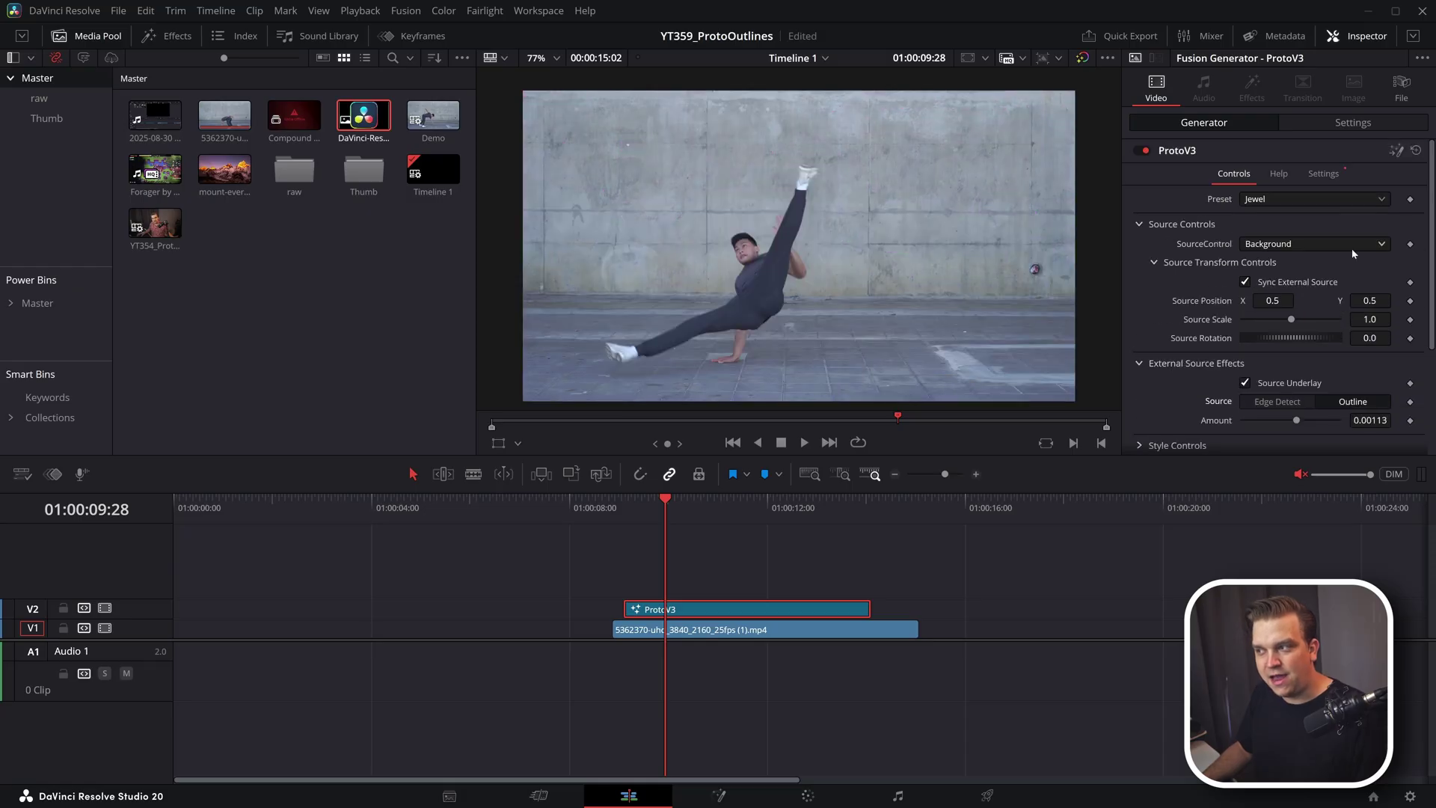
Open ProtoV3 in Fusion and move the arrow.png and two MediaIn nodes further left.
left_click(1396, 151)
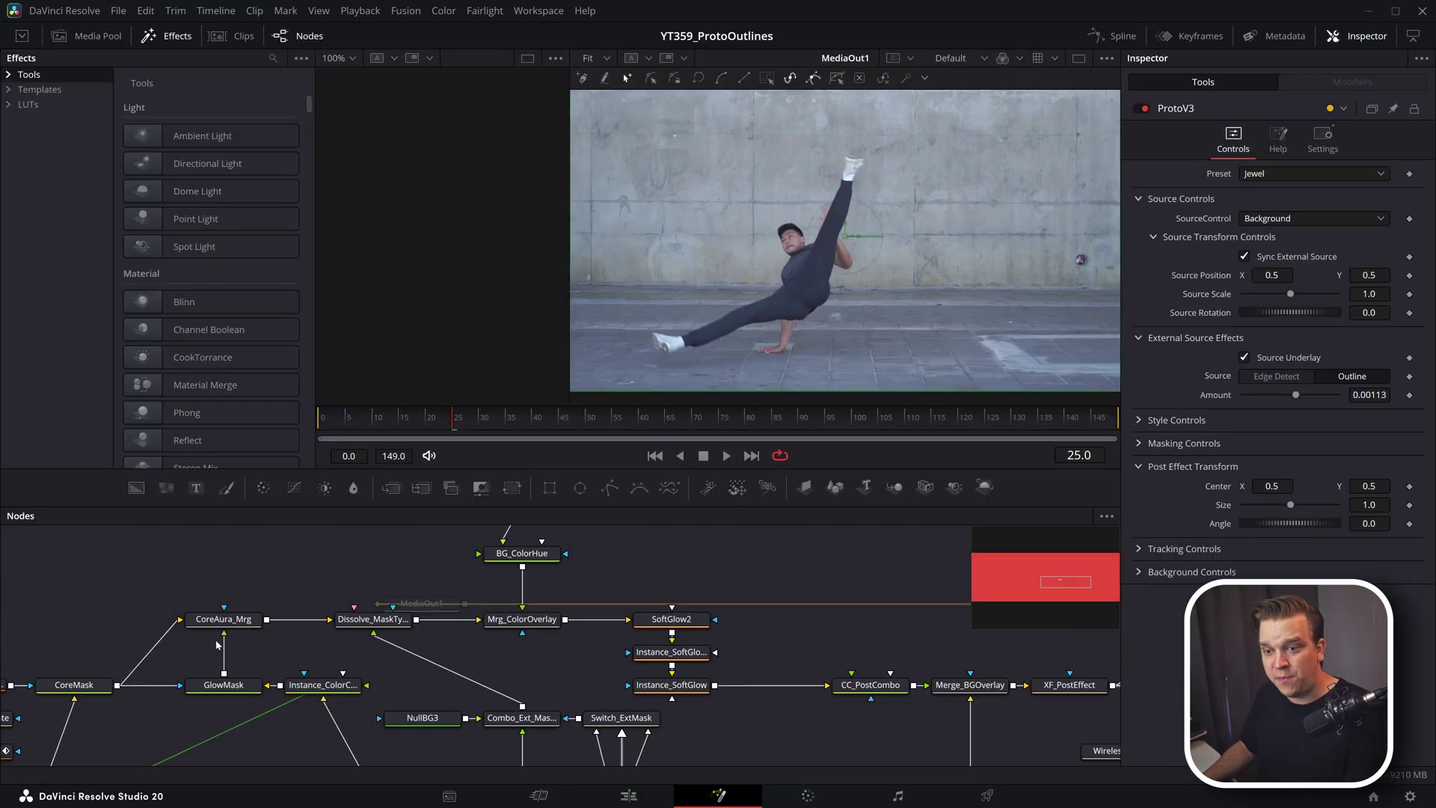
scroll(217, 644, "down", 4)
scroll(480, 594, "up", 5)
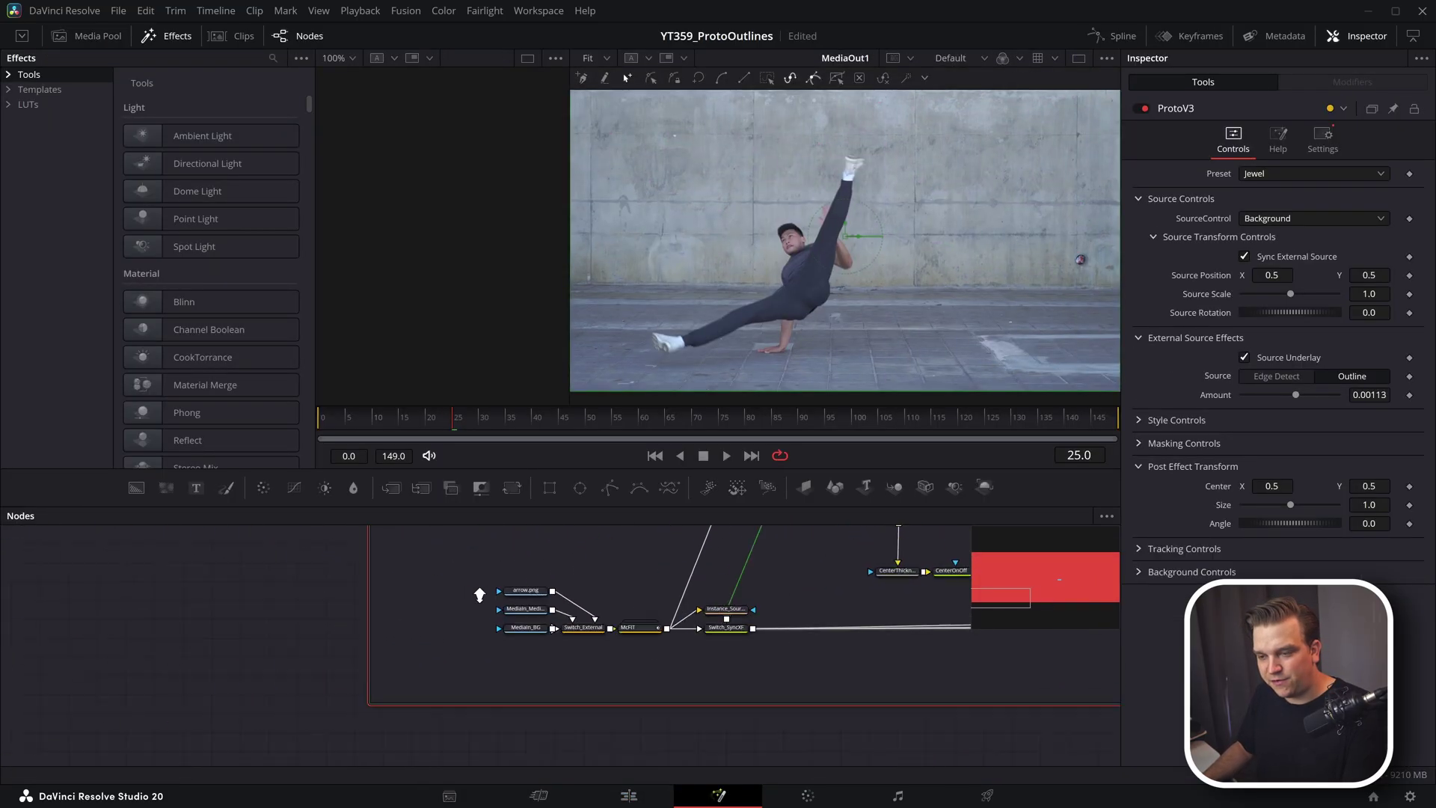
scroll(479, 594, "up", 3)
left_click_drag(557, 570, 785, 732)
left_click_drag(688, 676, 421, 677)
Add a Magic Mask node after MediaIn_BG via the 'magi' tool search.
left_click(421, 677)
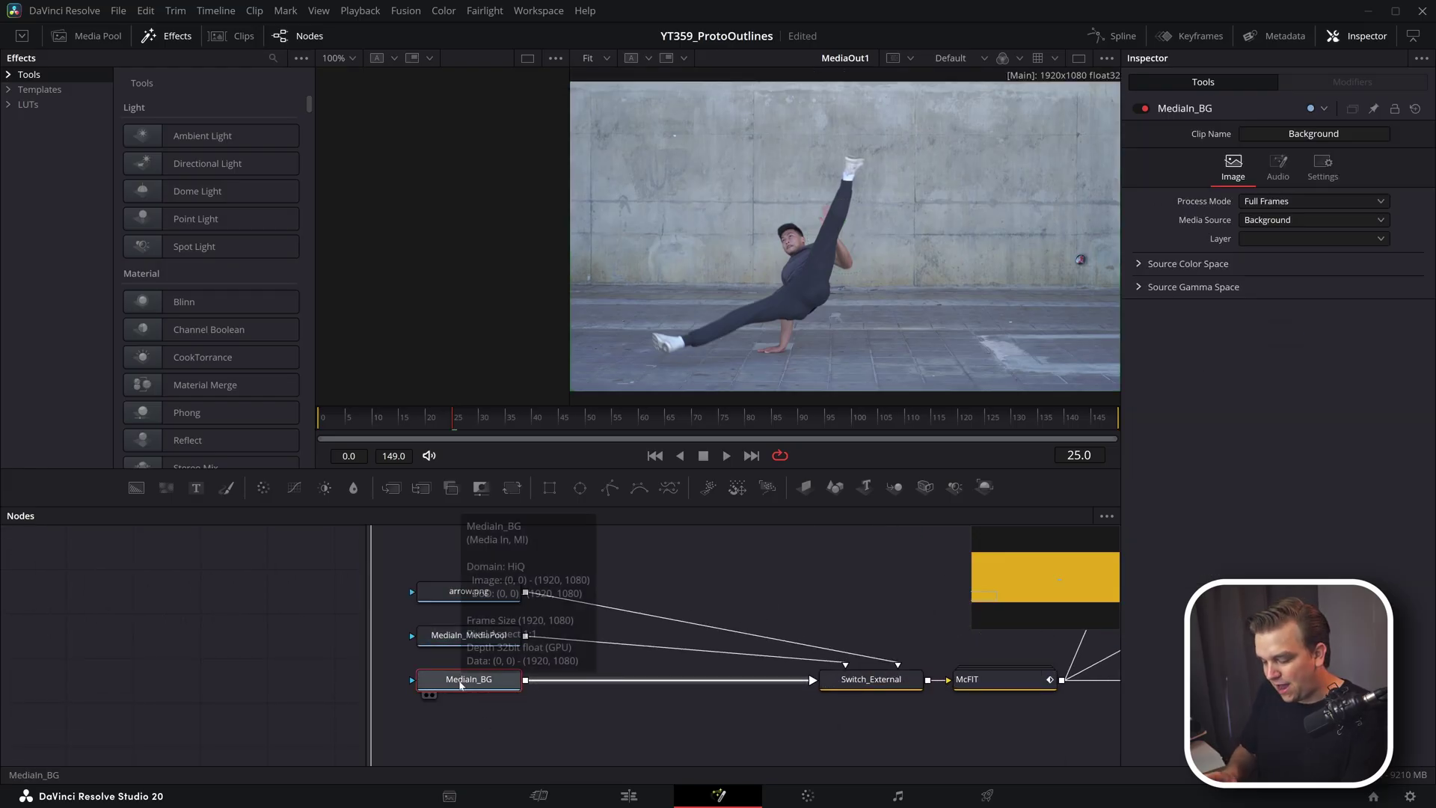
key("shift+space")
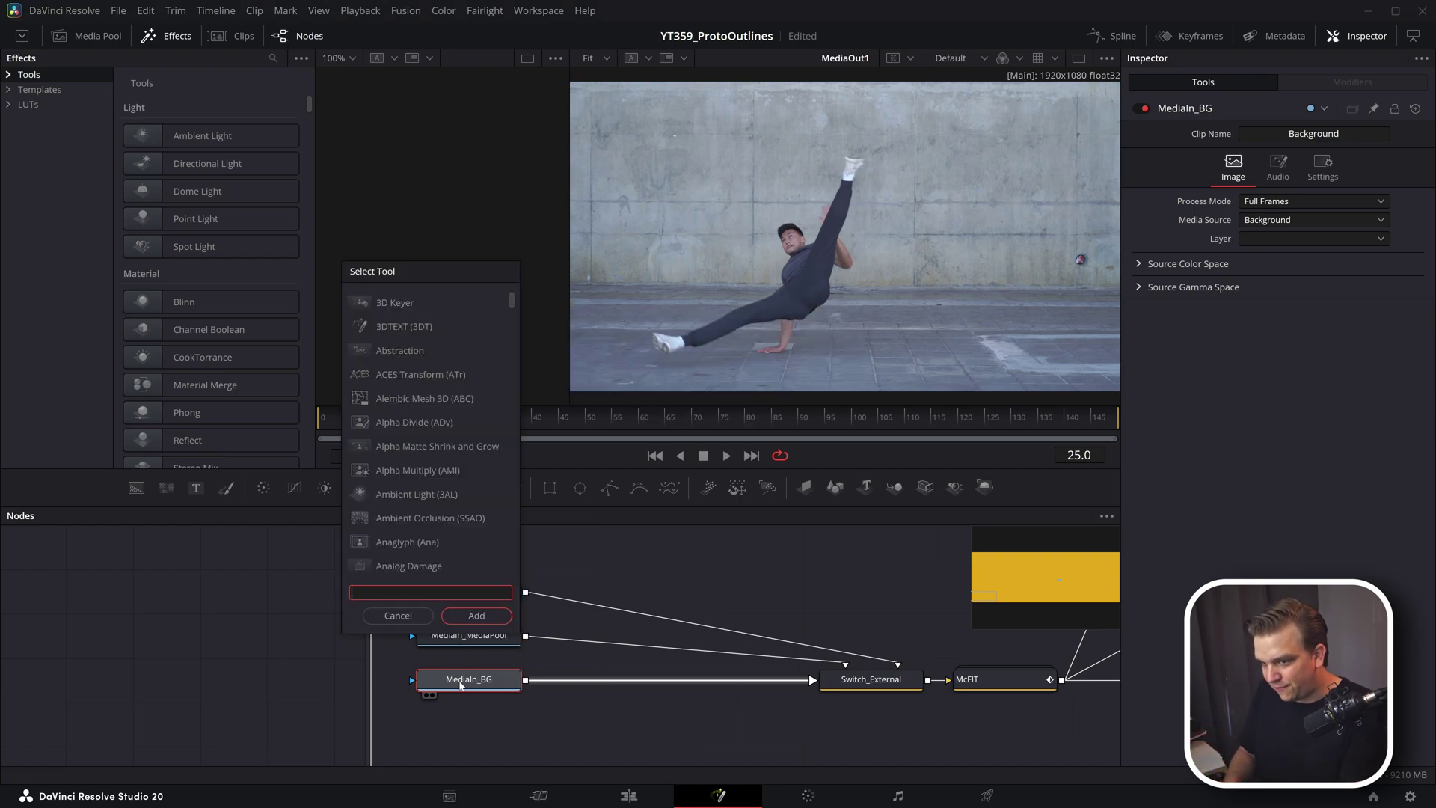
type("magi")
key("Return")
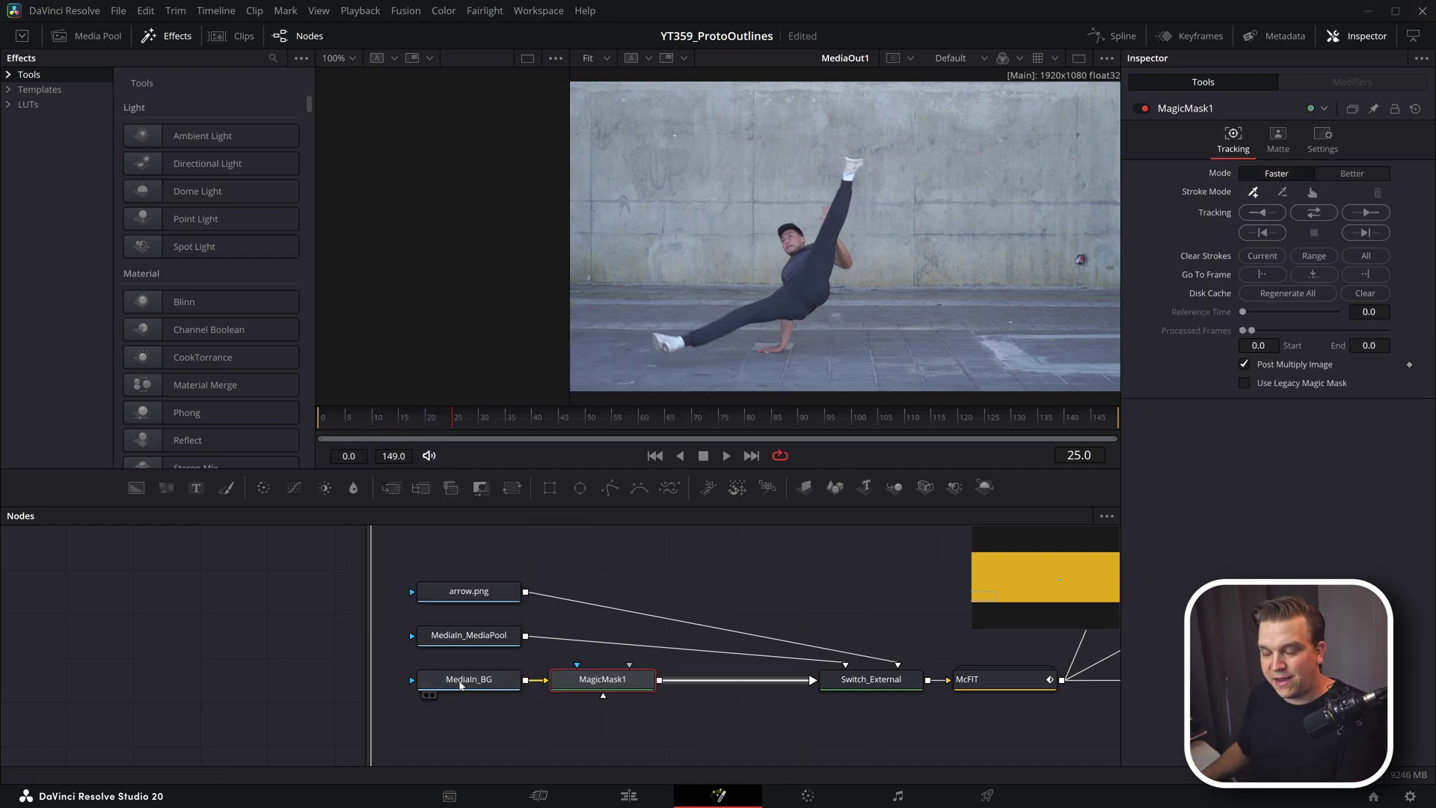
Place four Magic Mask strokes on the dancer, view MagicMask1, and track it bidirectionally across frames 0–149.
left_click(781, 308)
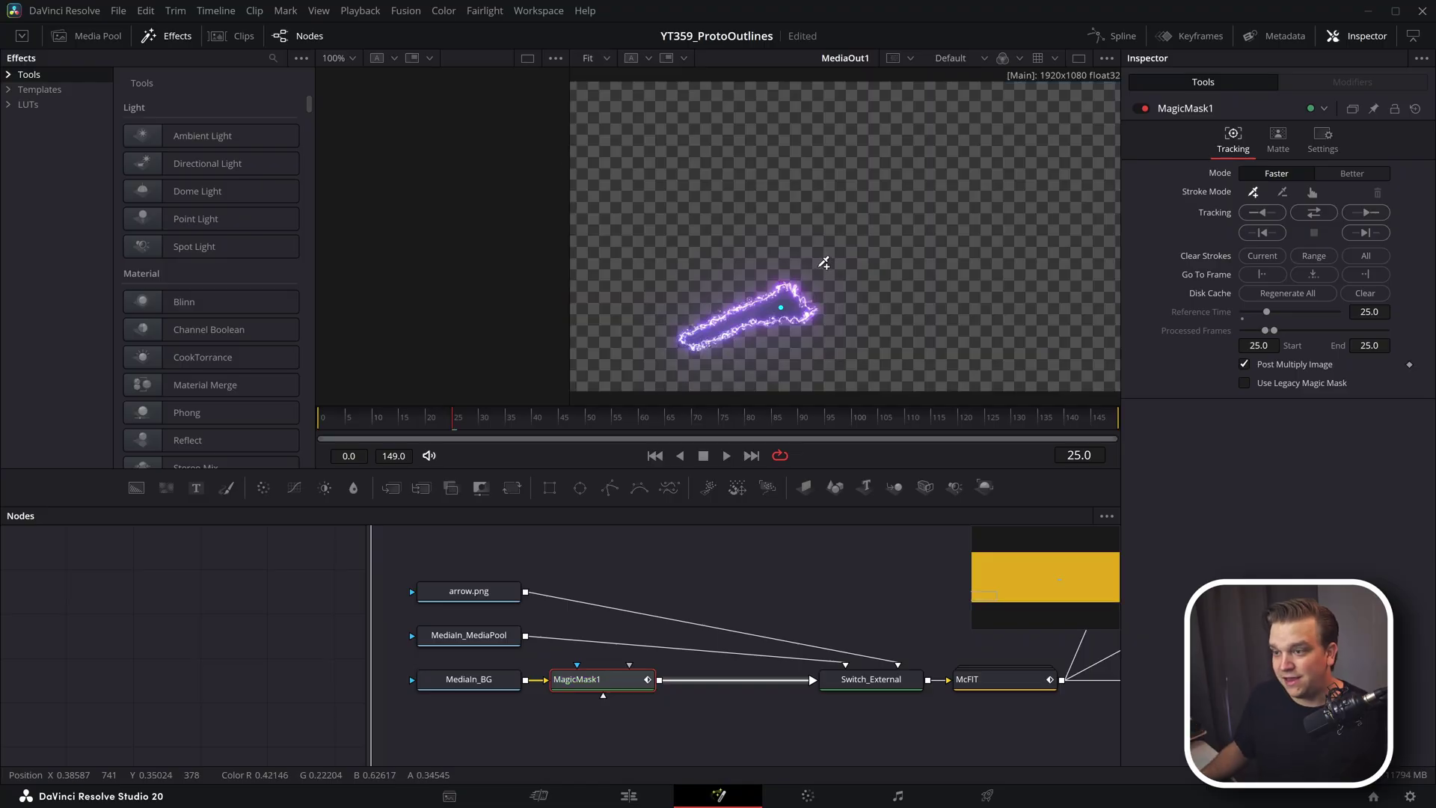
left_click(809, 276)
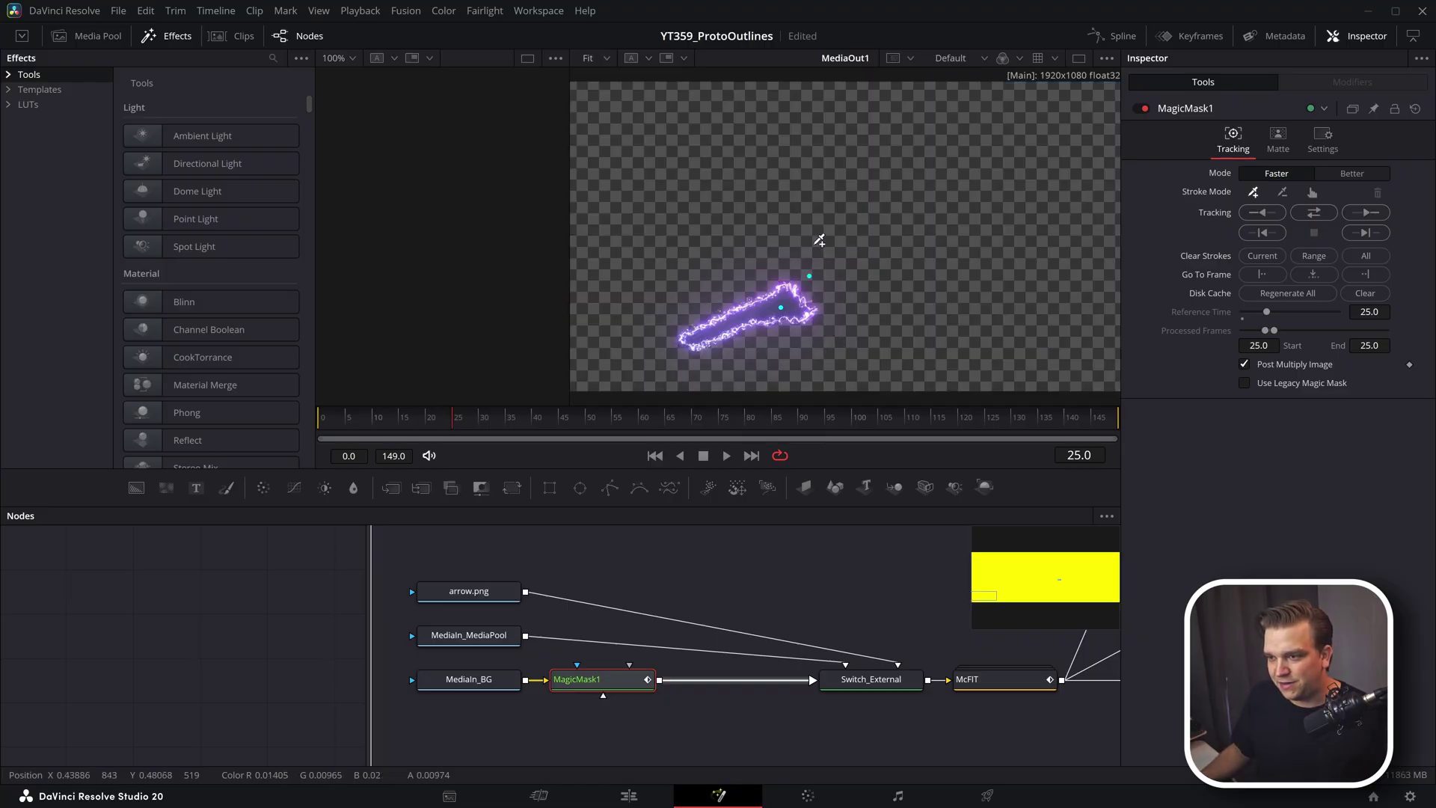
left_click(790, 257)
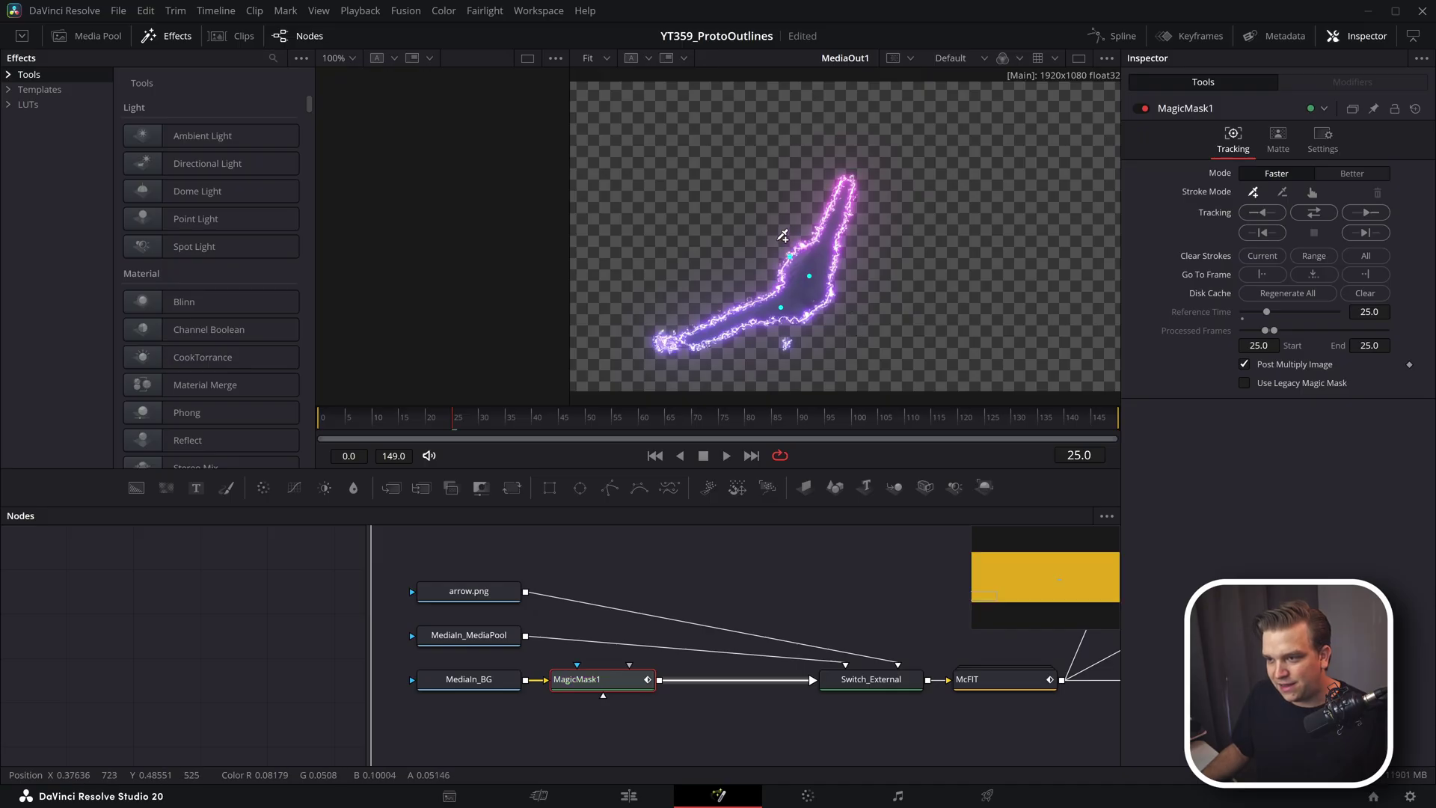
left_click(782, 247)
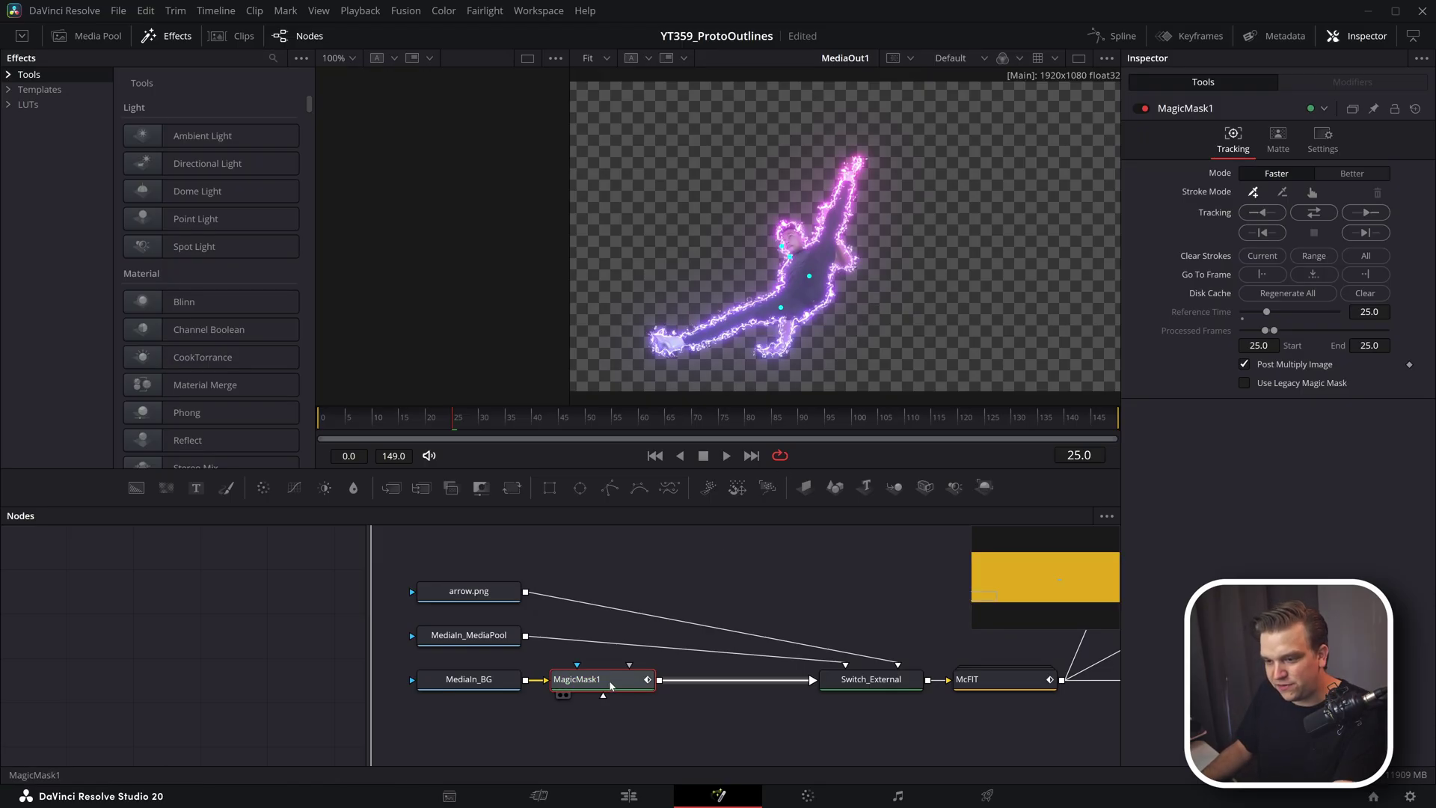
key("2")
left_click(1311, 214)
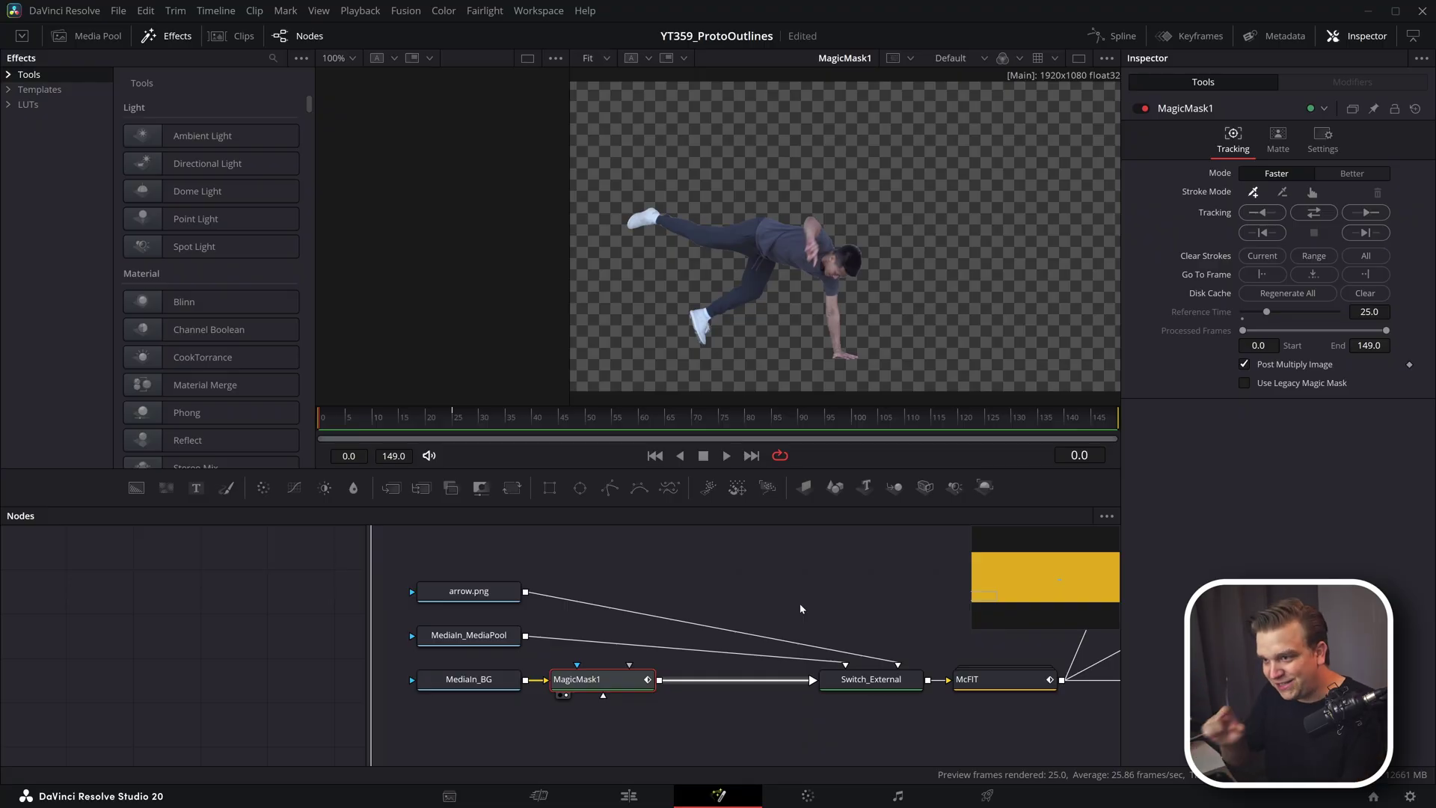
Go back to the Edit page and select the ProtoV3 clip on V2.
scroll(609, 631, "down", 5)
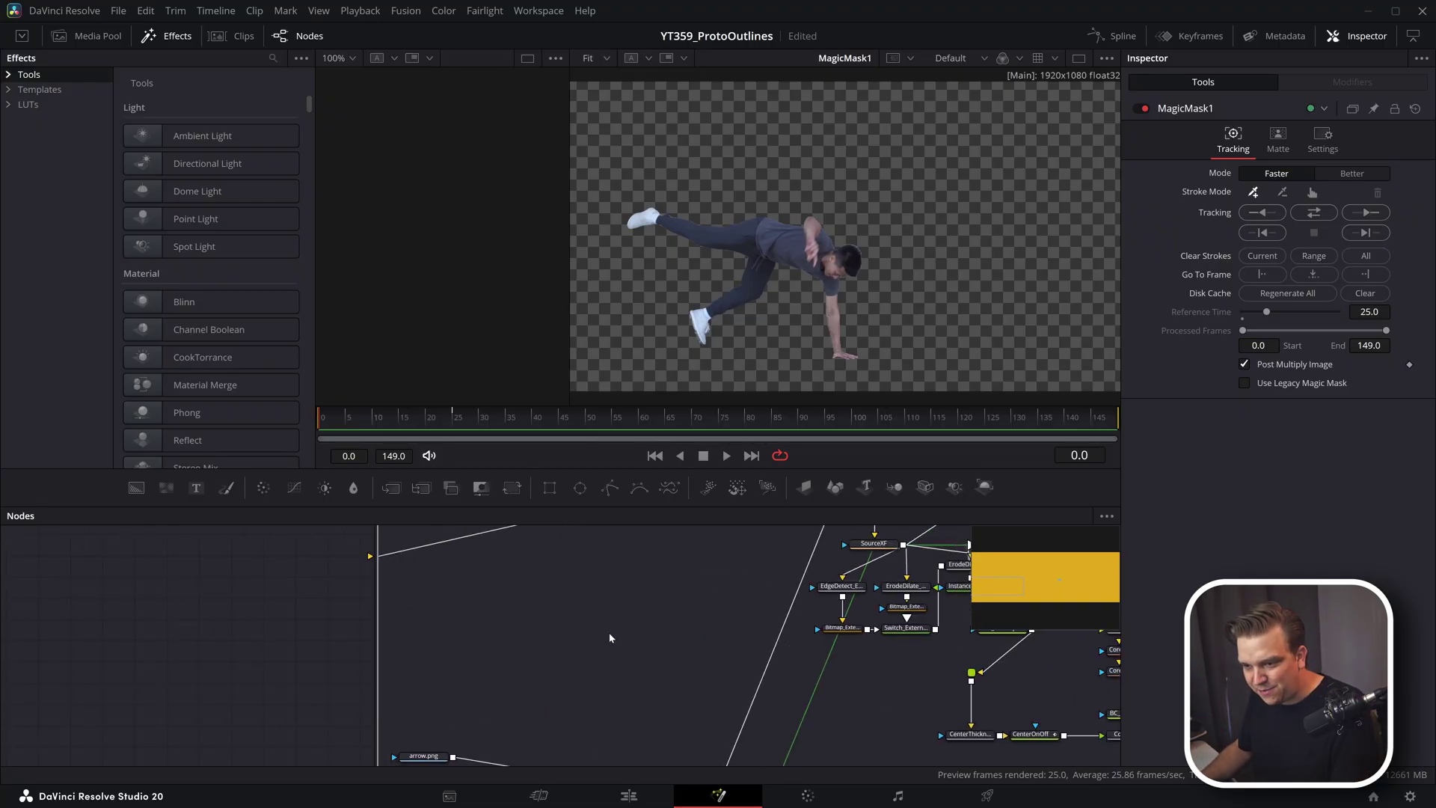
left_click(638, 799)
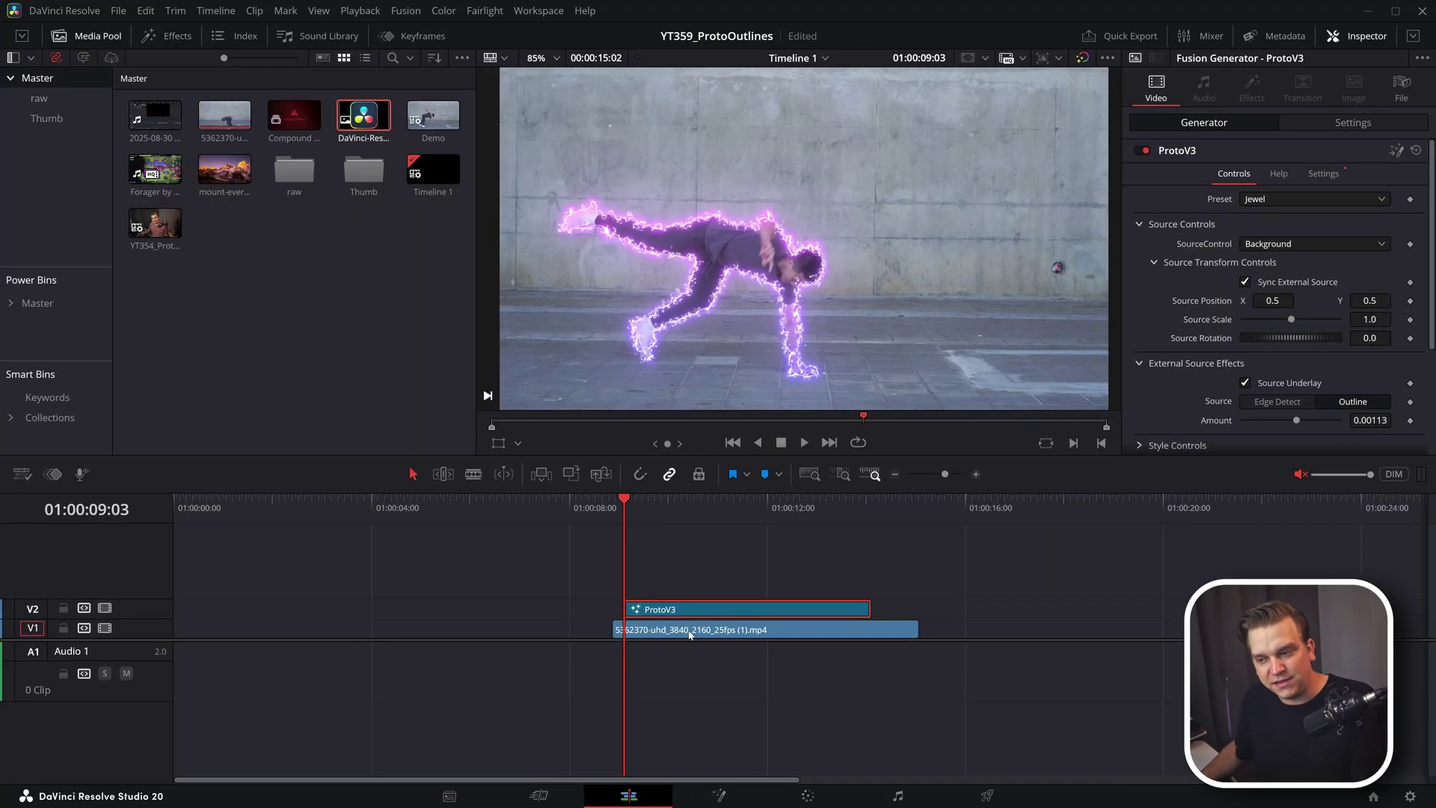
left_click(688, 631)
left_click(672, 610)
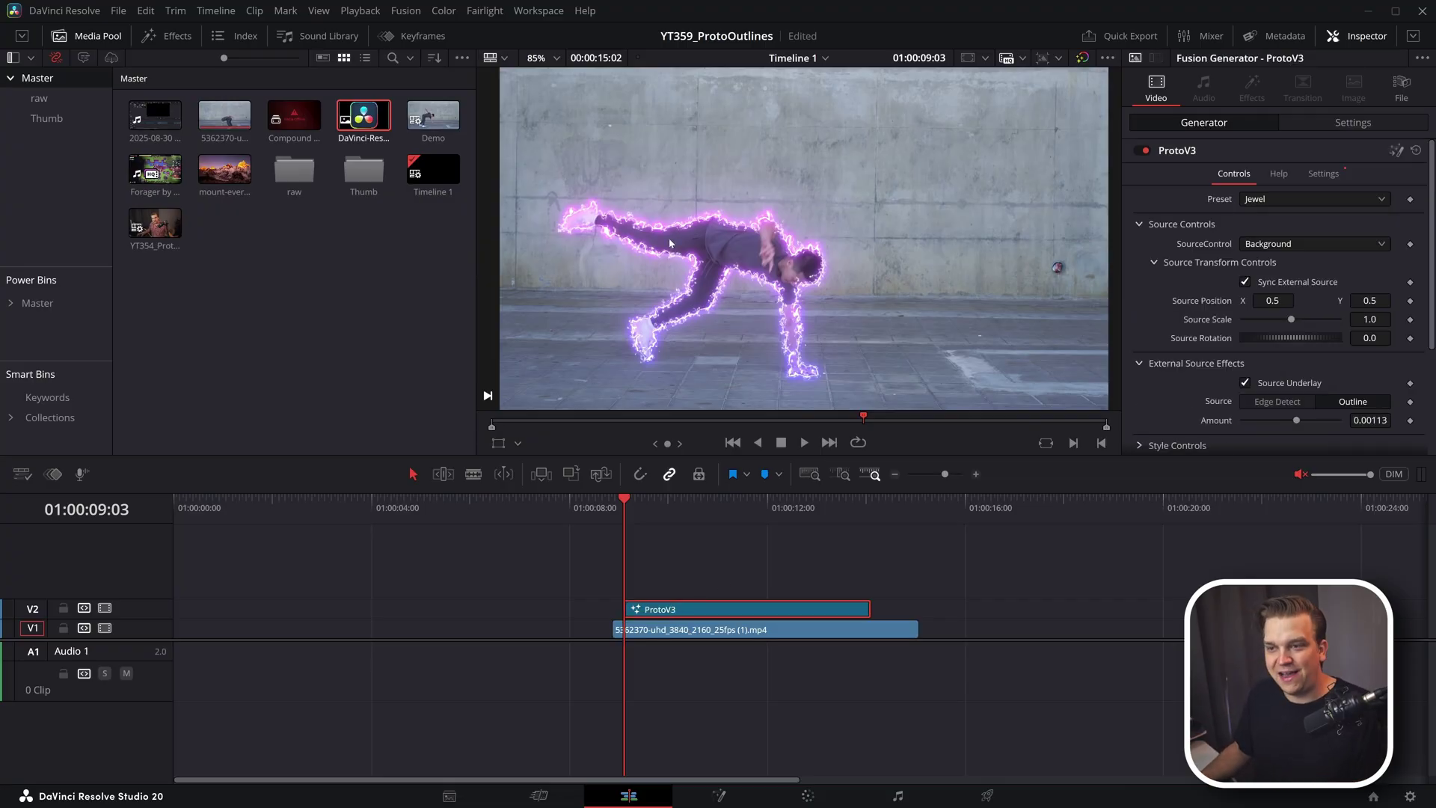
scroll(748, 287, "up", 2)
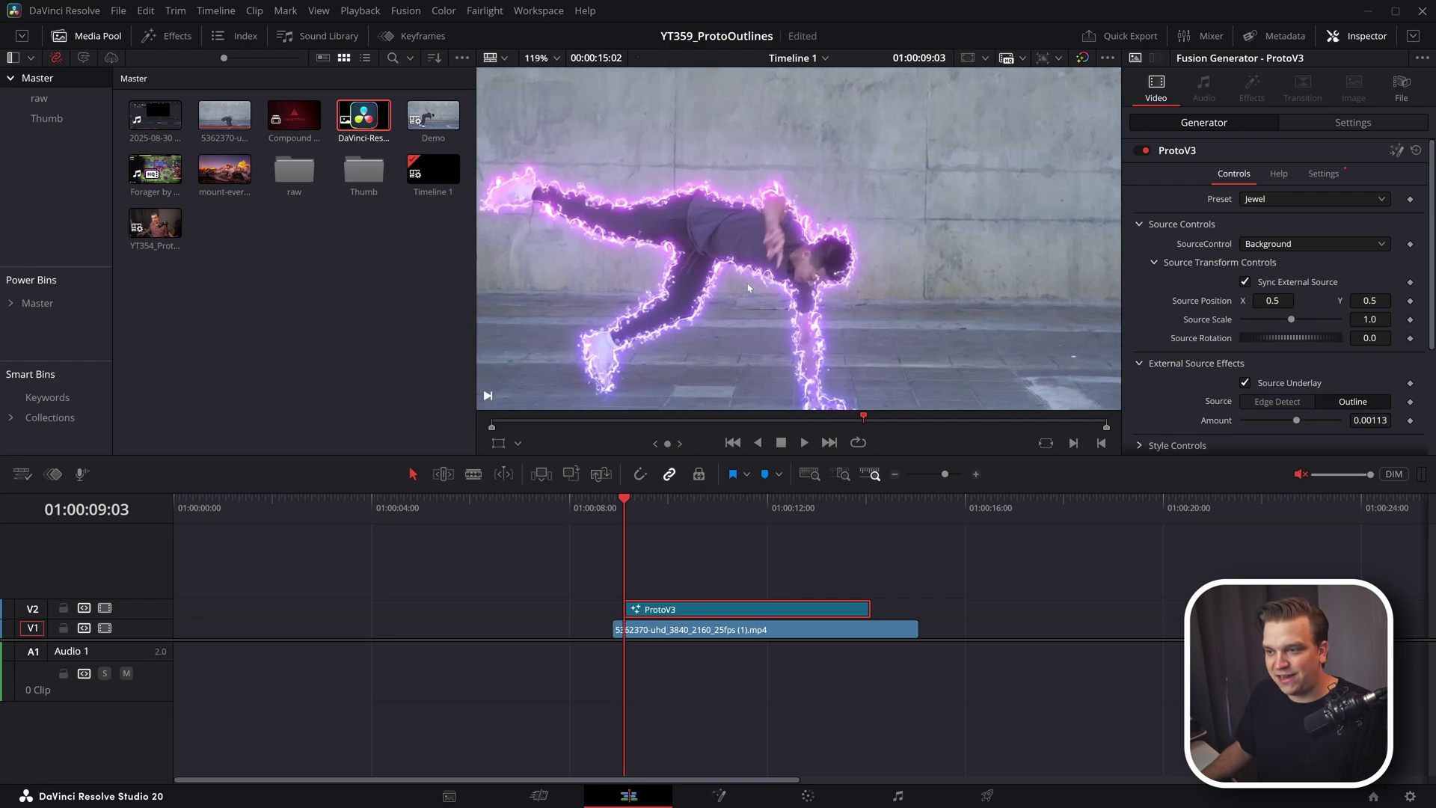
Try Edge Detect with the Still preset, then set Source back to Outline.
left_click(1270, 404)
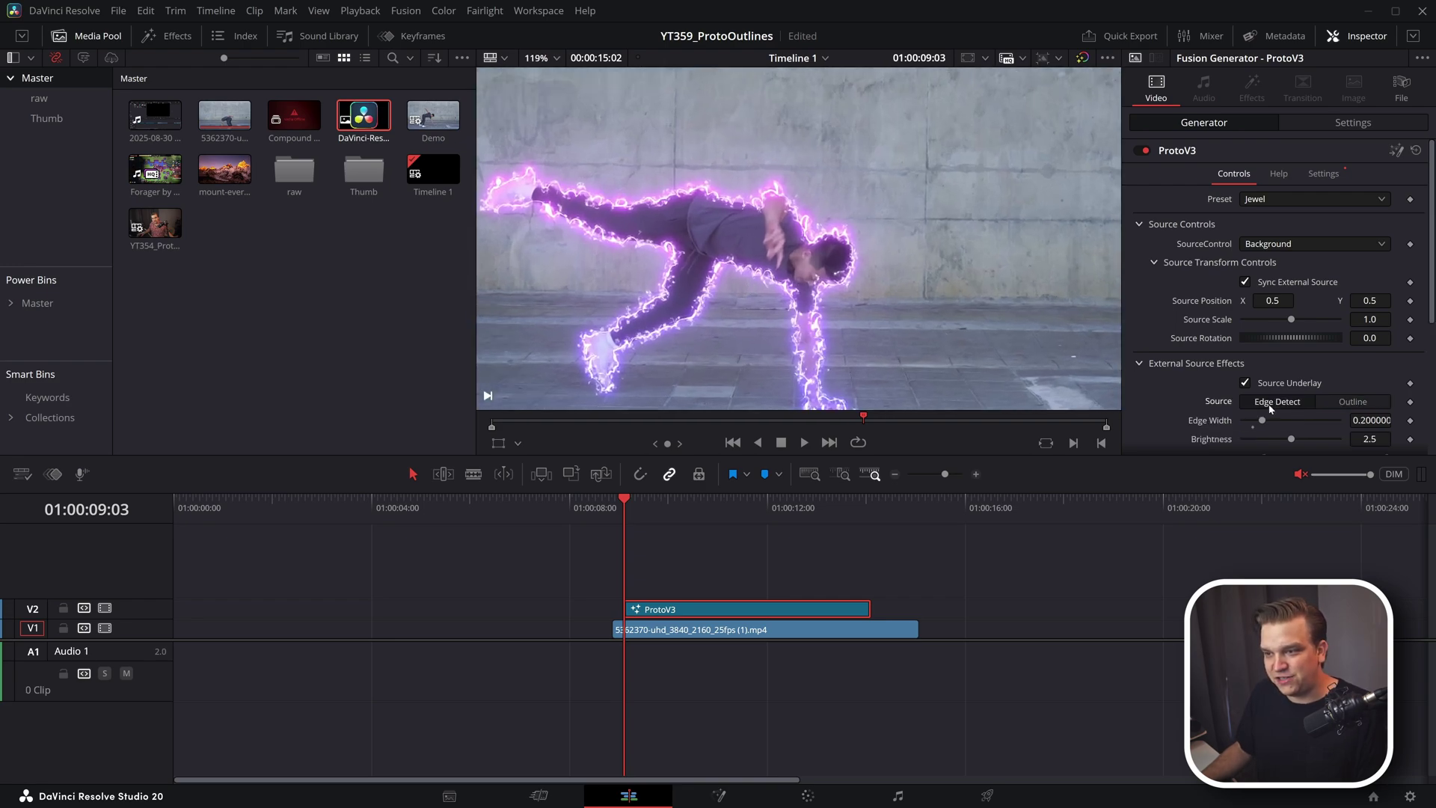
left_click(1269, 205)
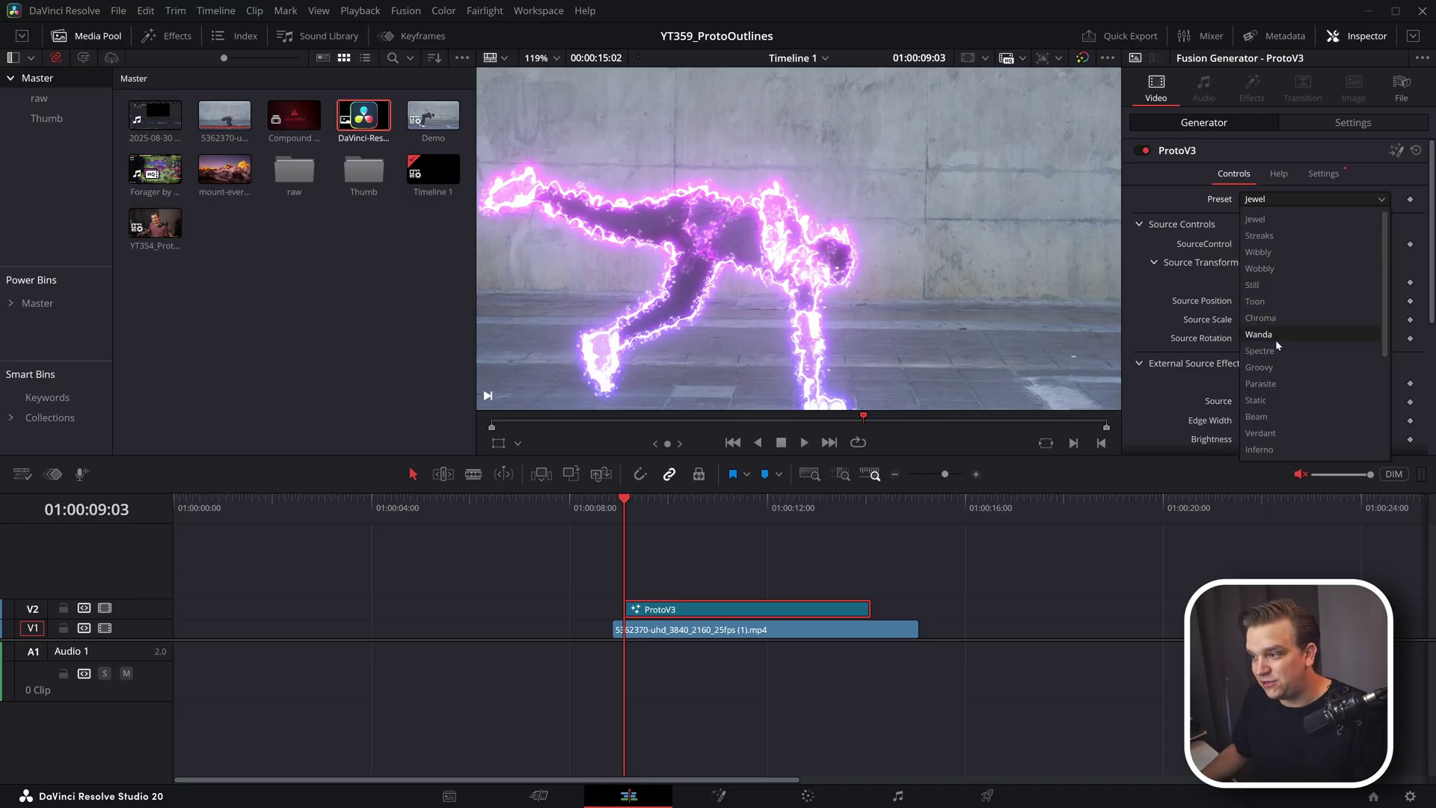
left_click(1264, 285)
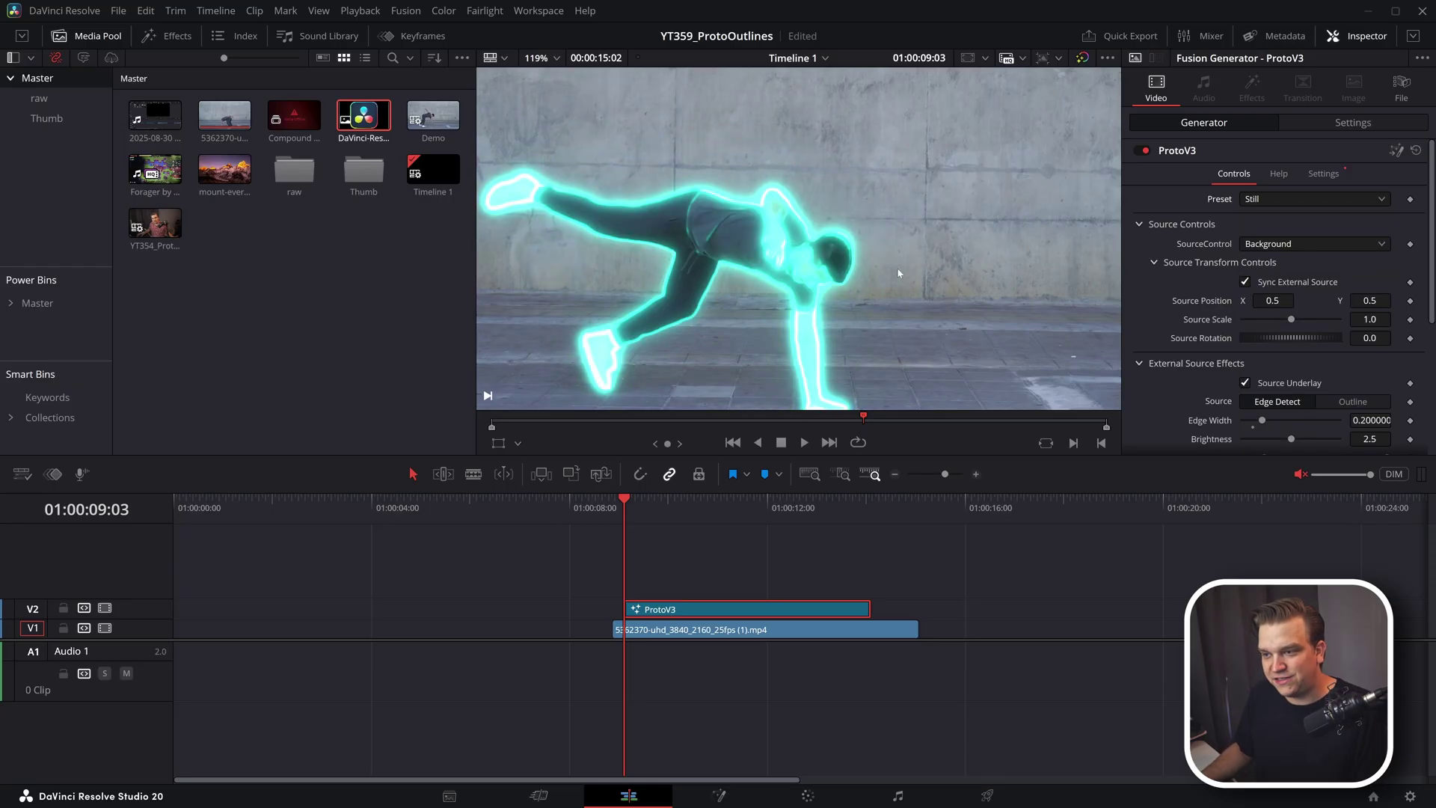
scroll(1271, 320, "down", 3)
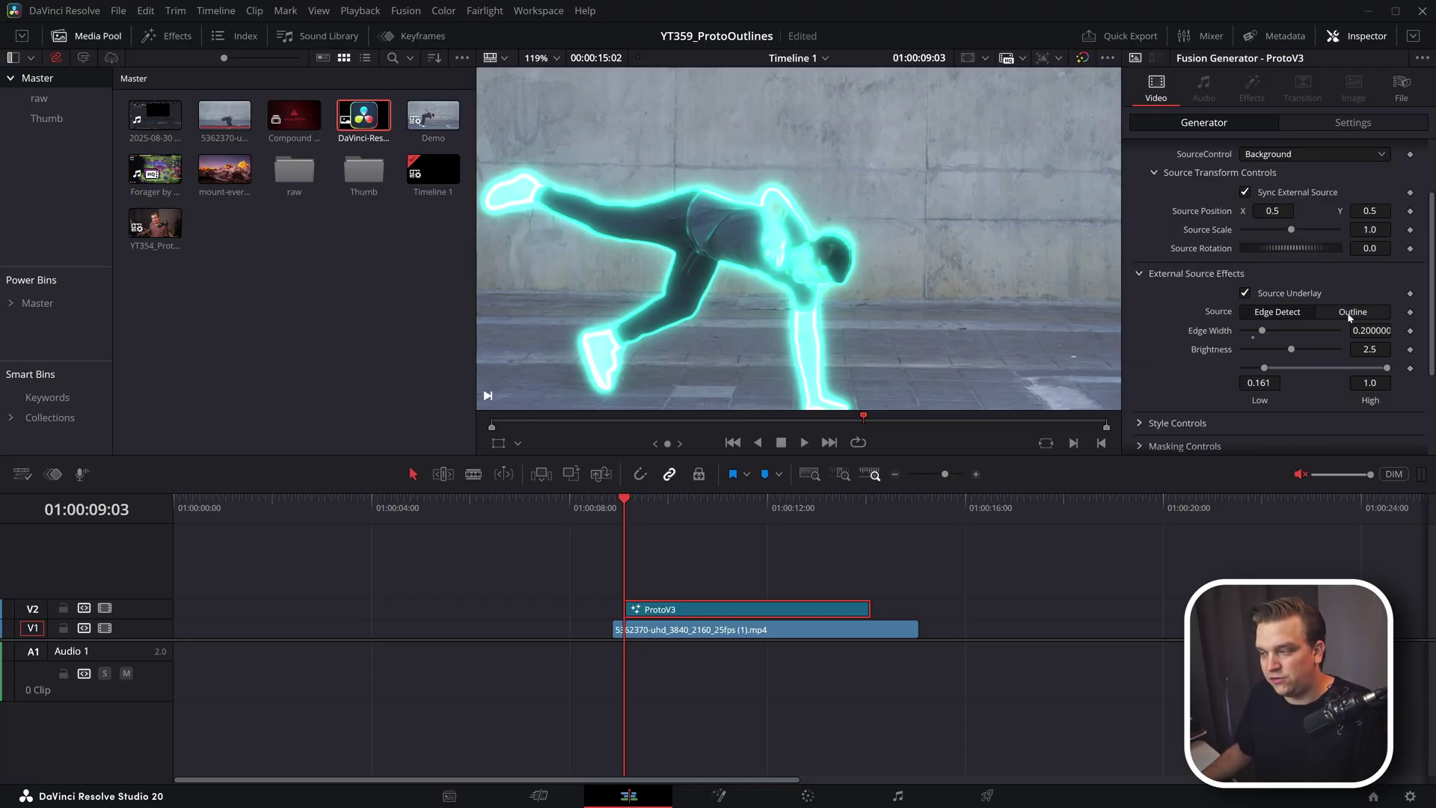
left_click(1329, 314)
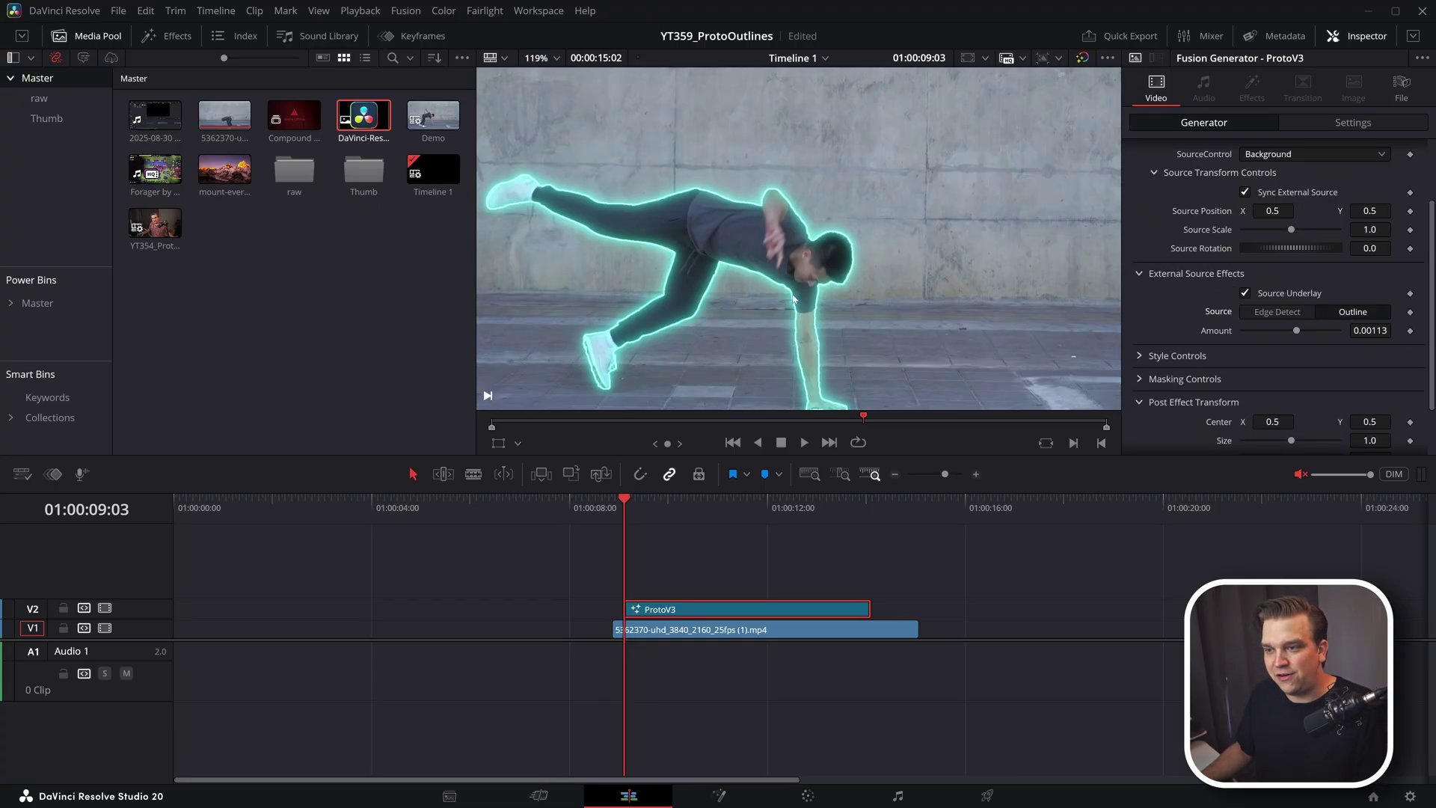
scroll(1314, 307, "up", 3)
Try the Beam preset, then settle on Inferno and deselect the clip.
left_click(1266, 200)
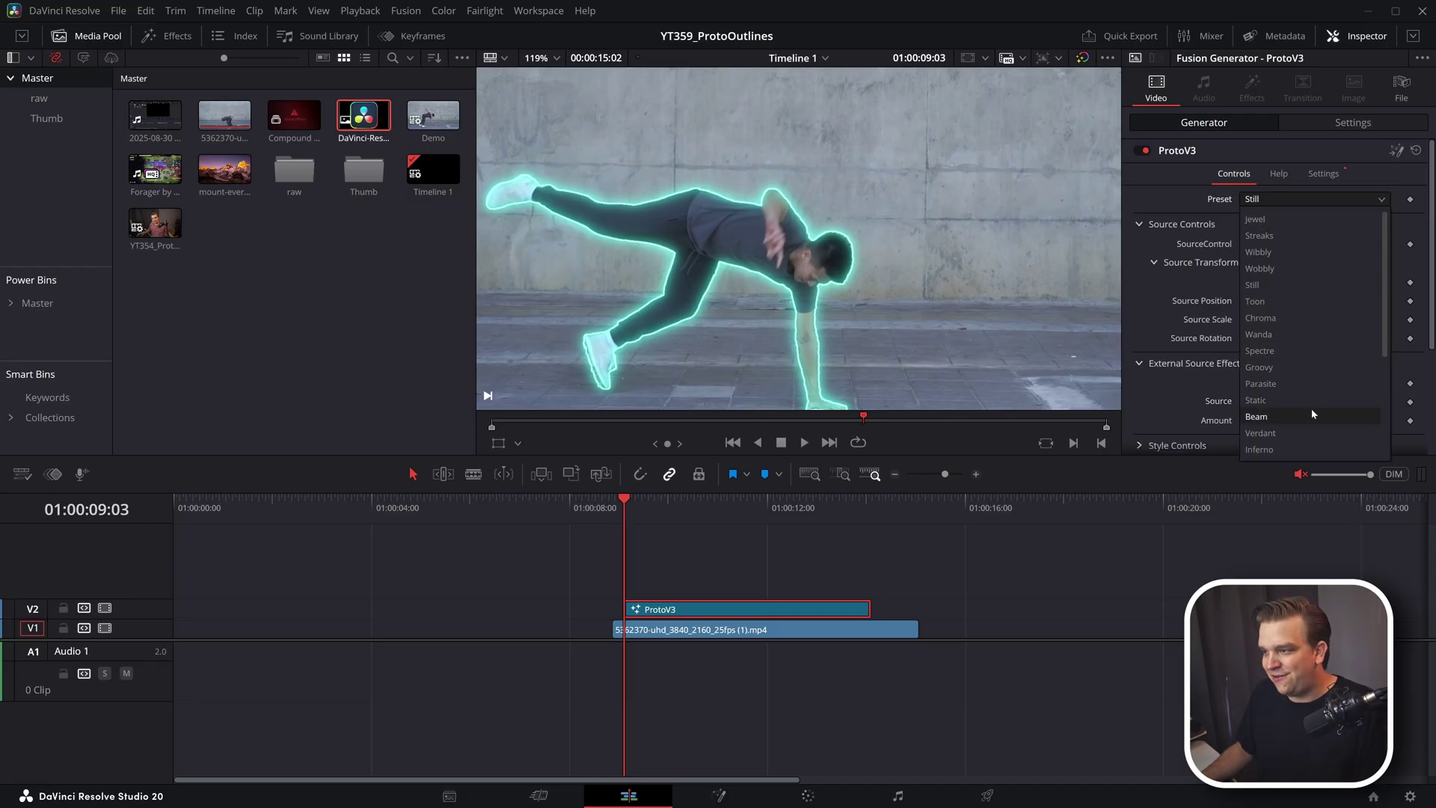
left_click(1312, 408)
left_click(1262, 202)
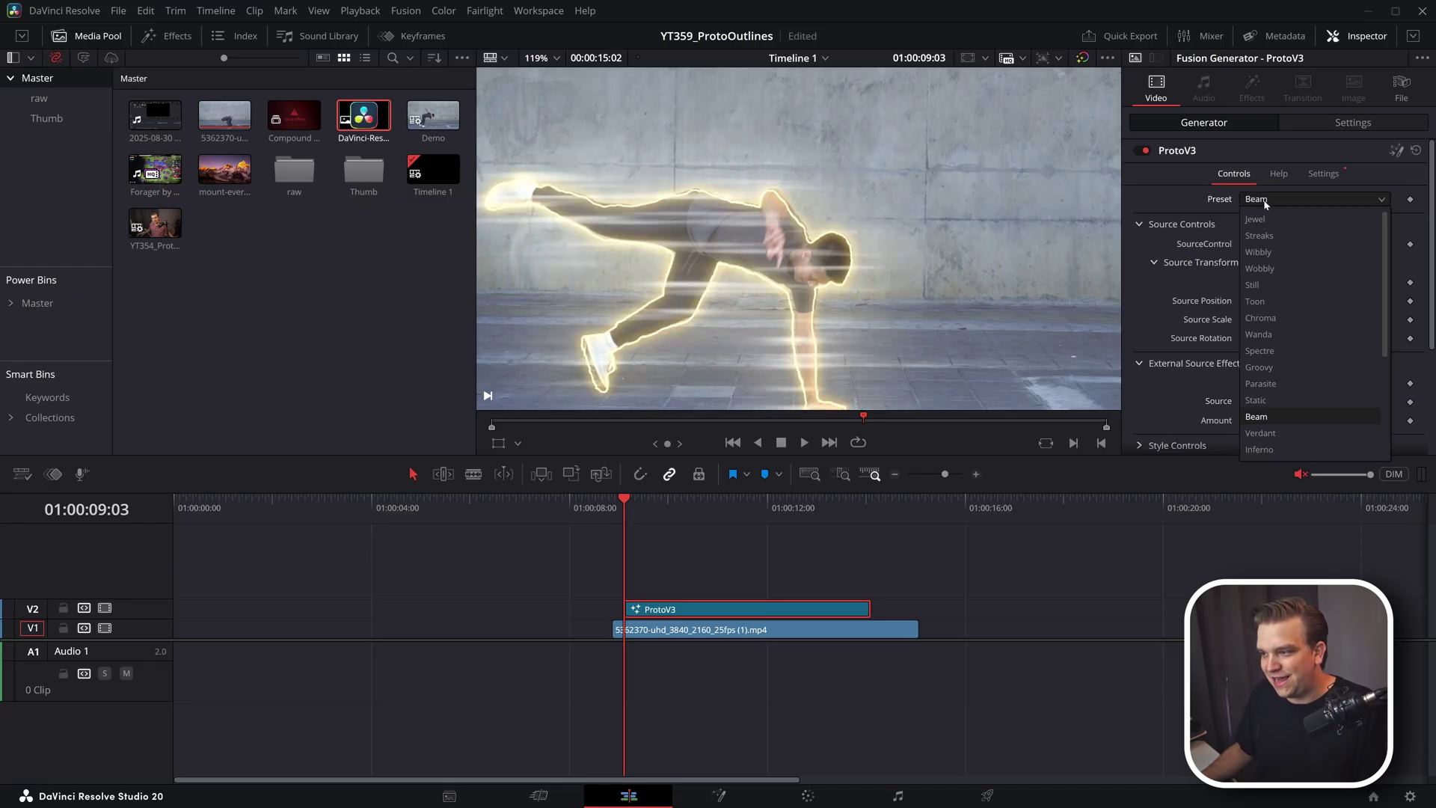
left_click(1276, 448)
left_click(730, 562)
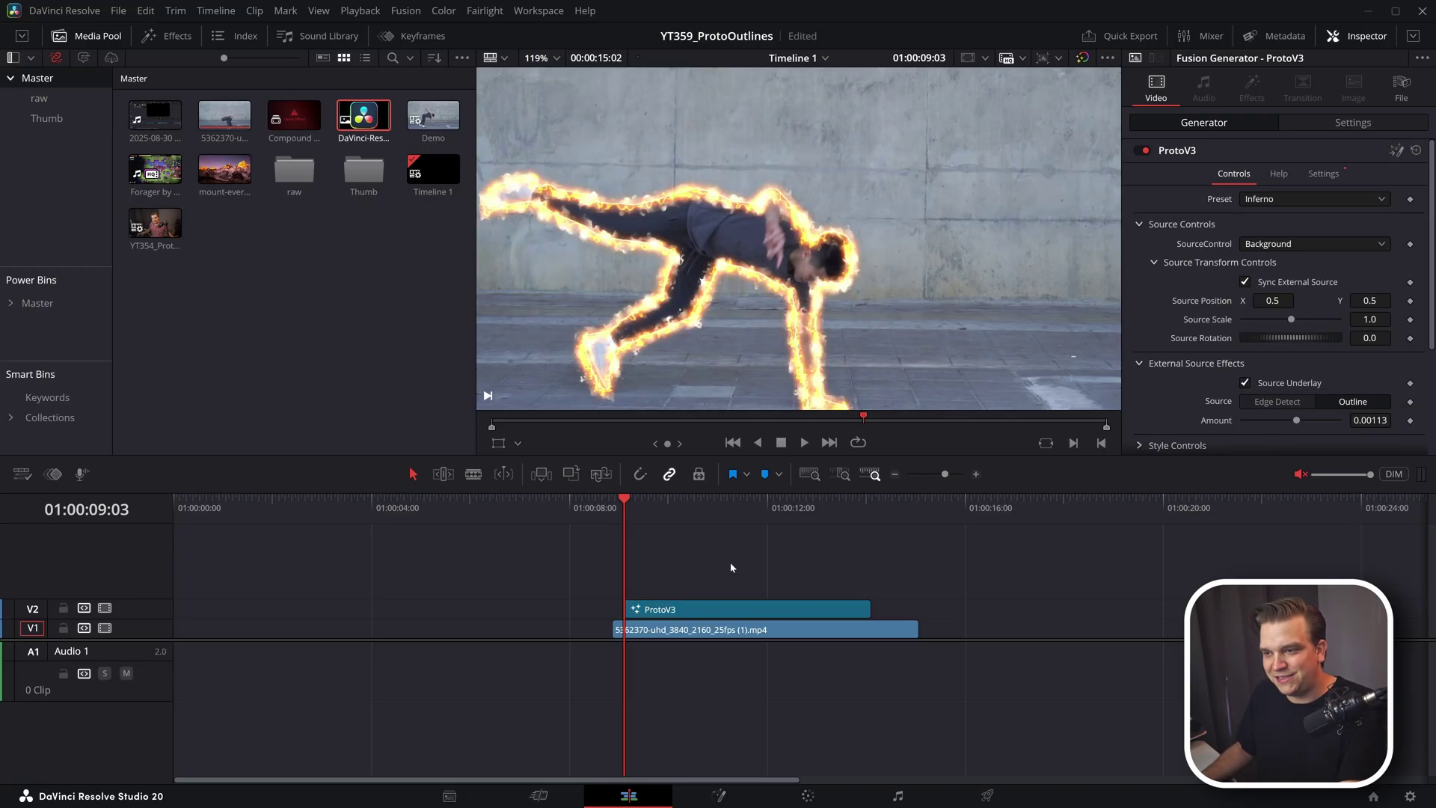
key("space")
scroll(804, 297, "down", 3)
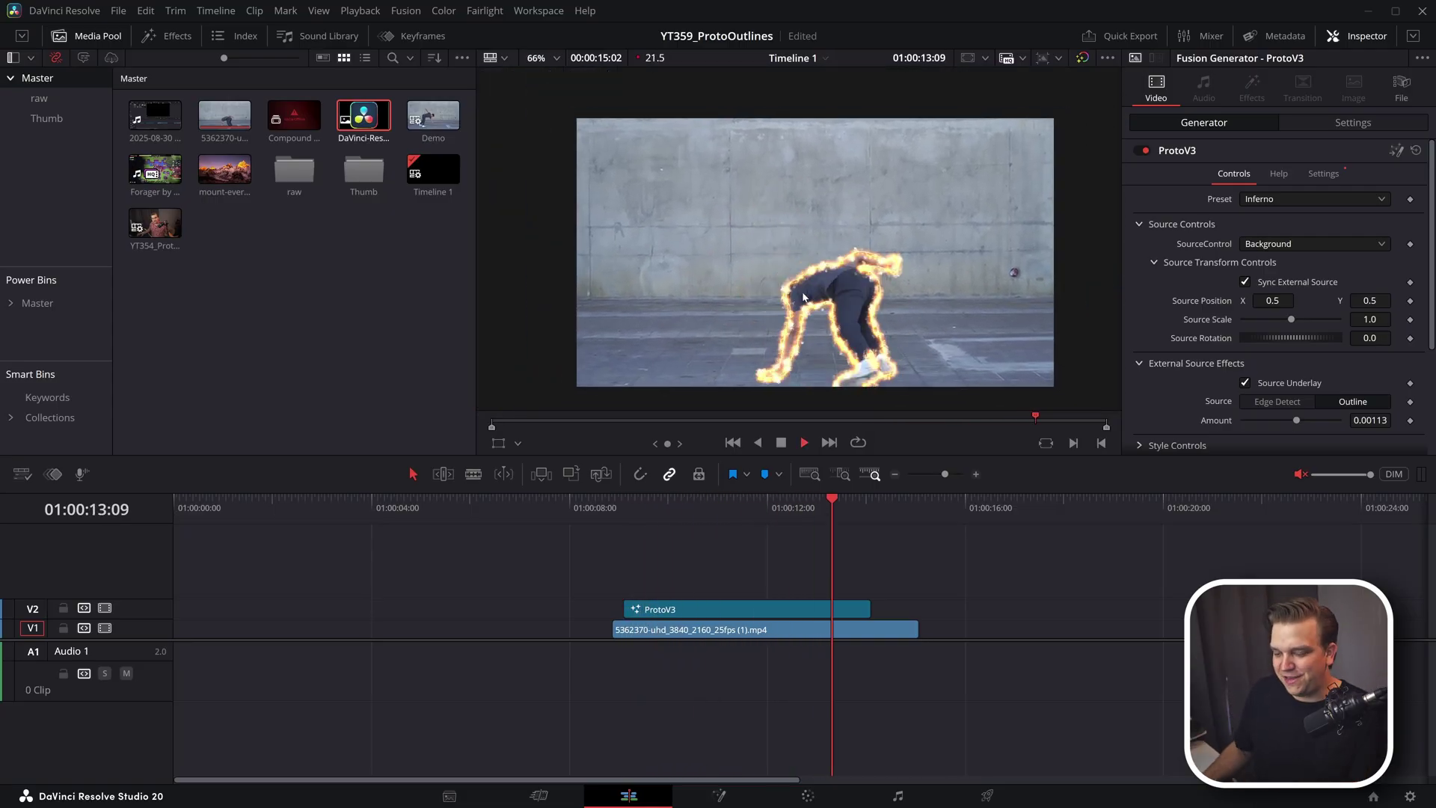
key("space")
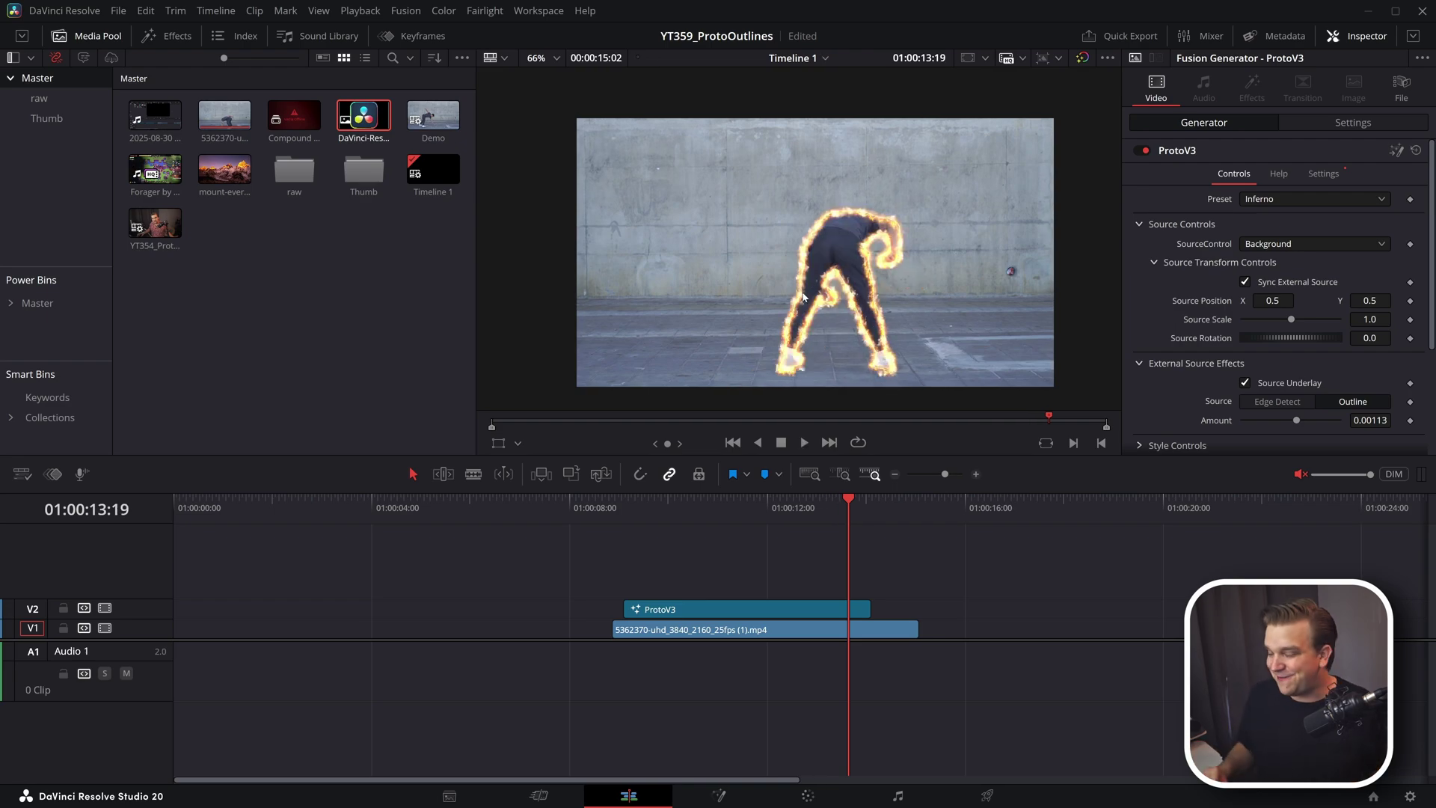